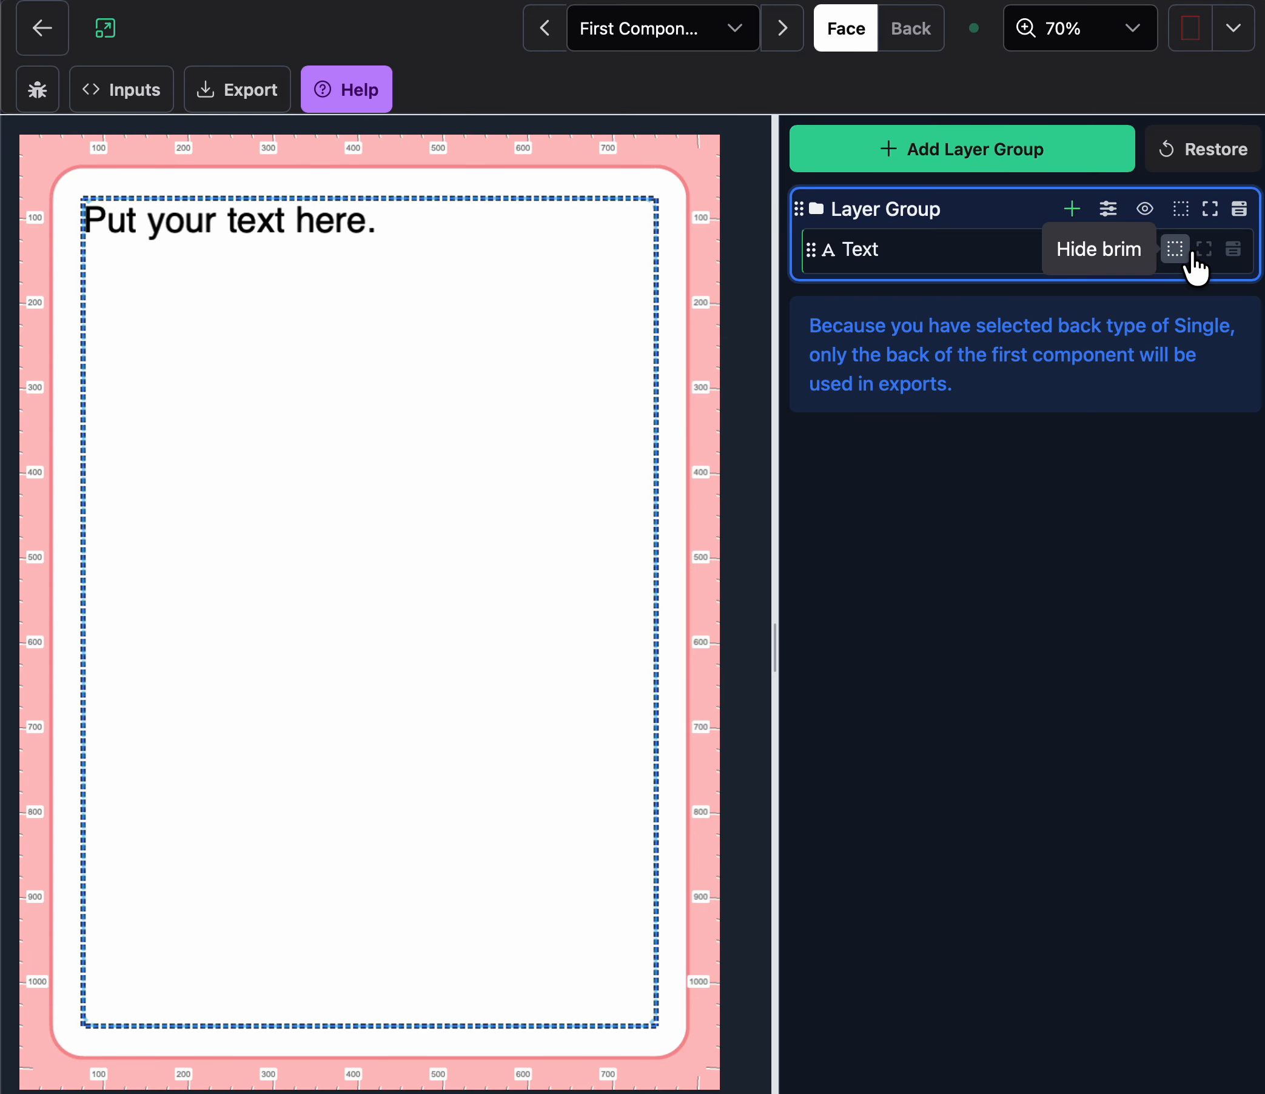
- Show the bounds of the Text layer on the card face
click(1189, 260)
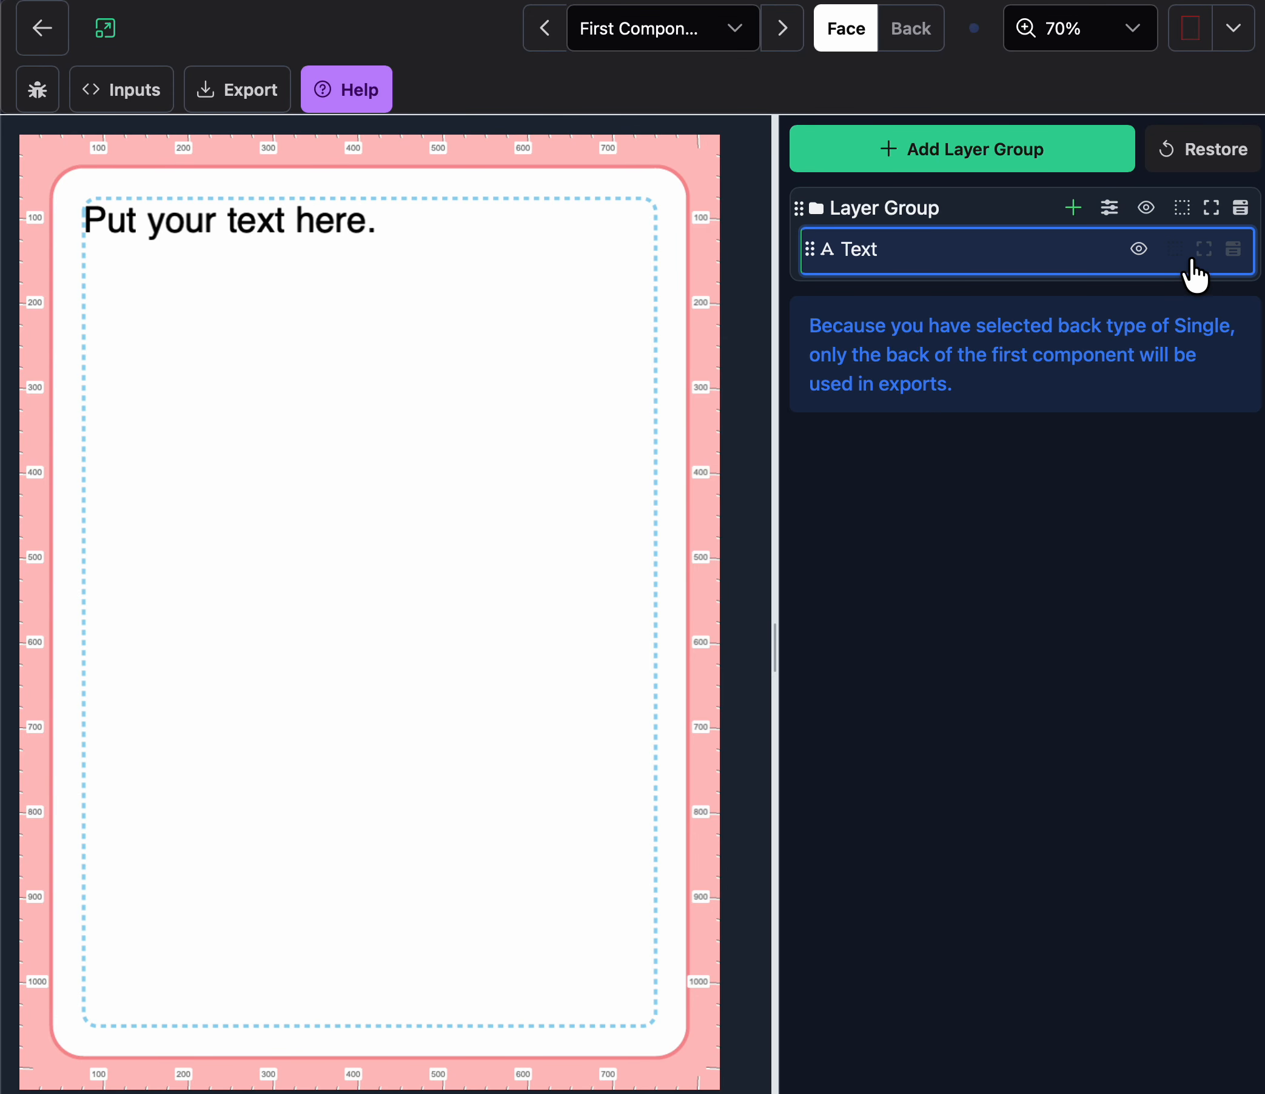
click(1230, 253)
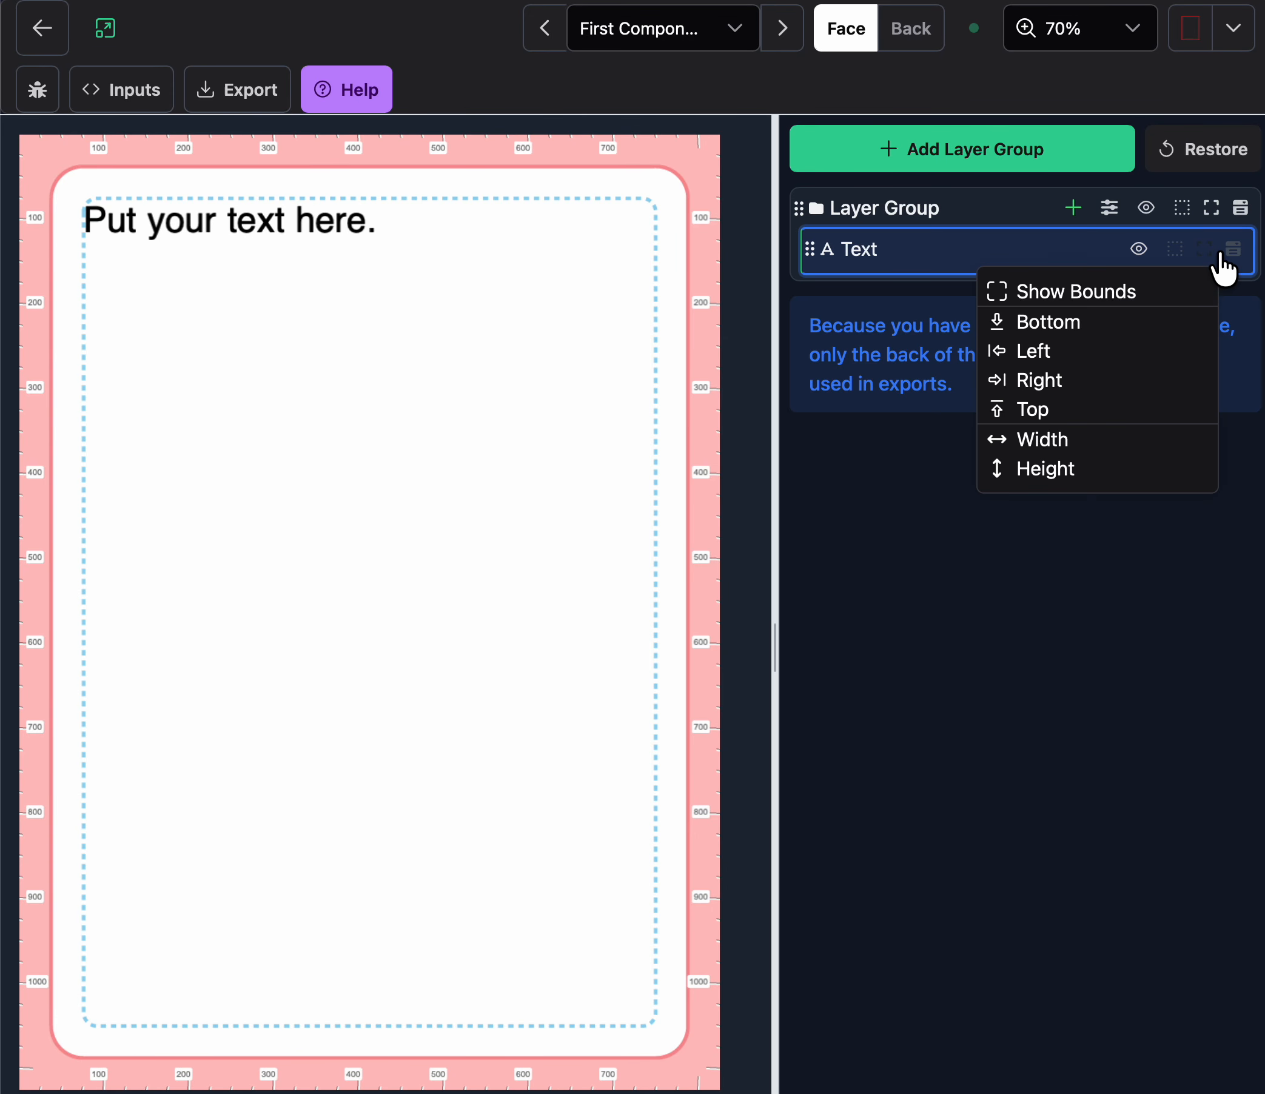
click(1162, 292)
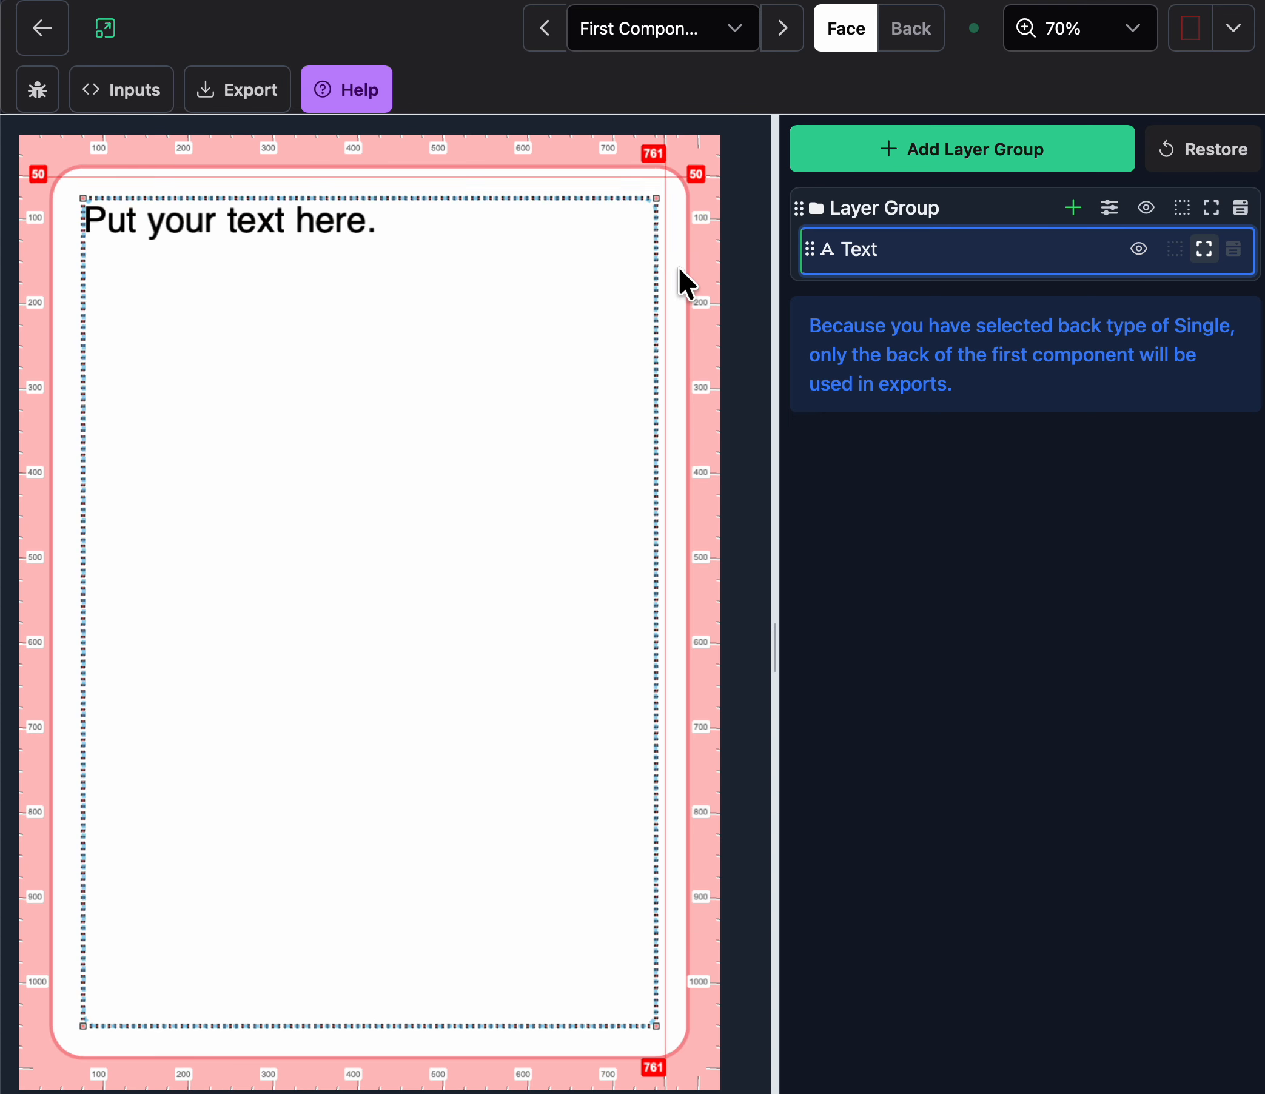
- Set the Text layer's height boundary to Height Actually Used in its size settings
click(903, 270)
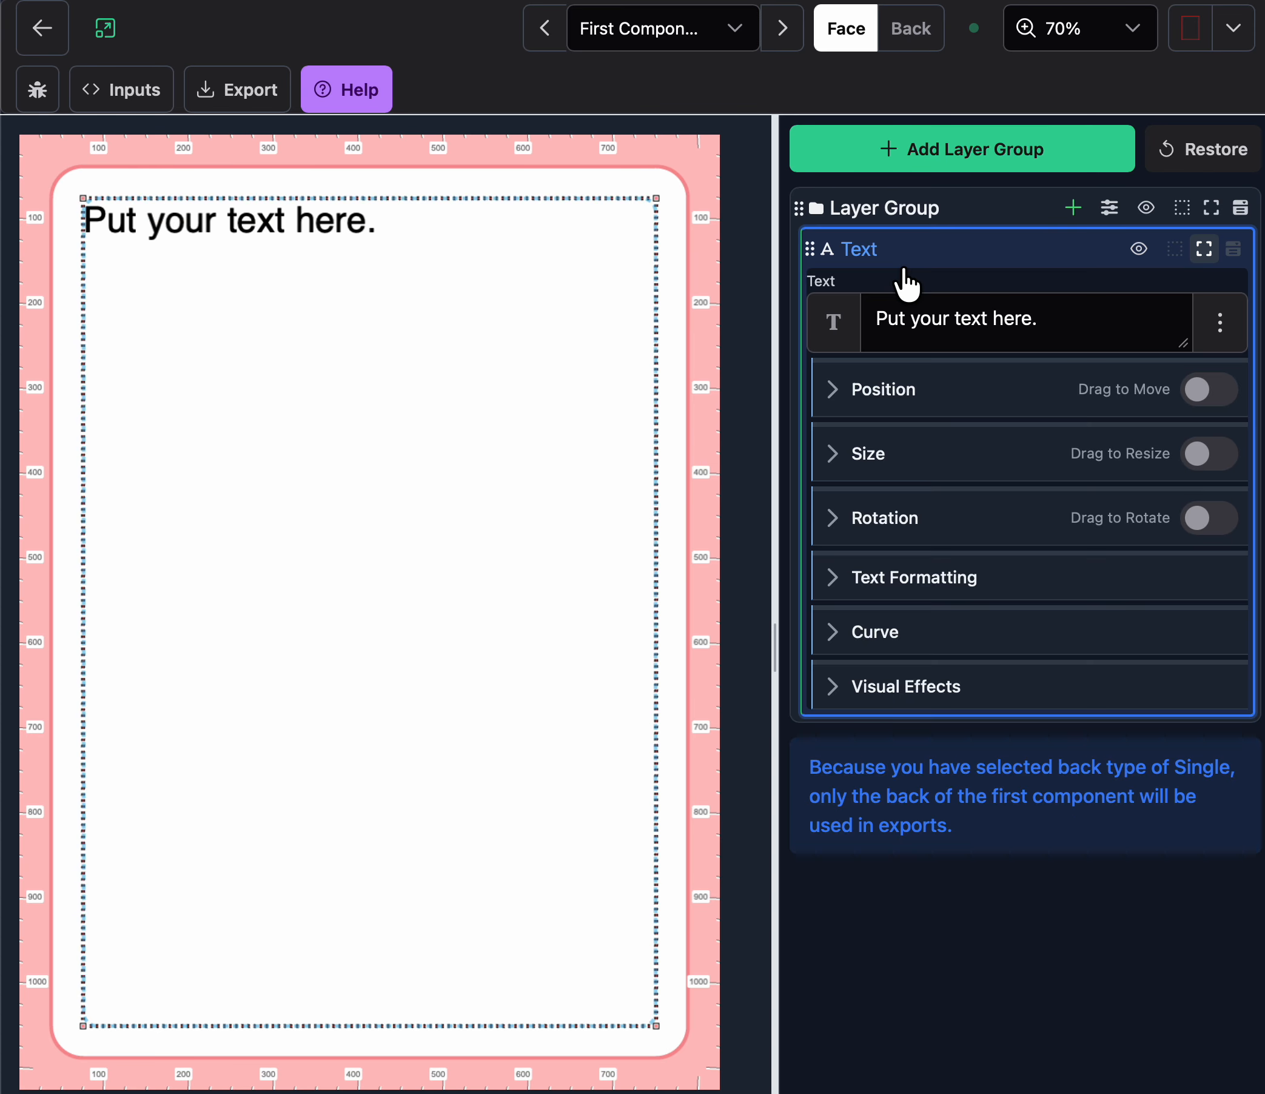
click(928, 481)
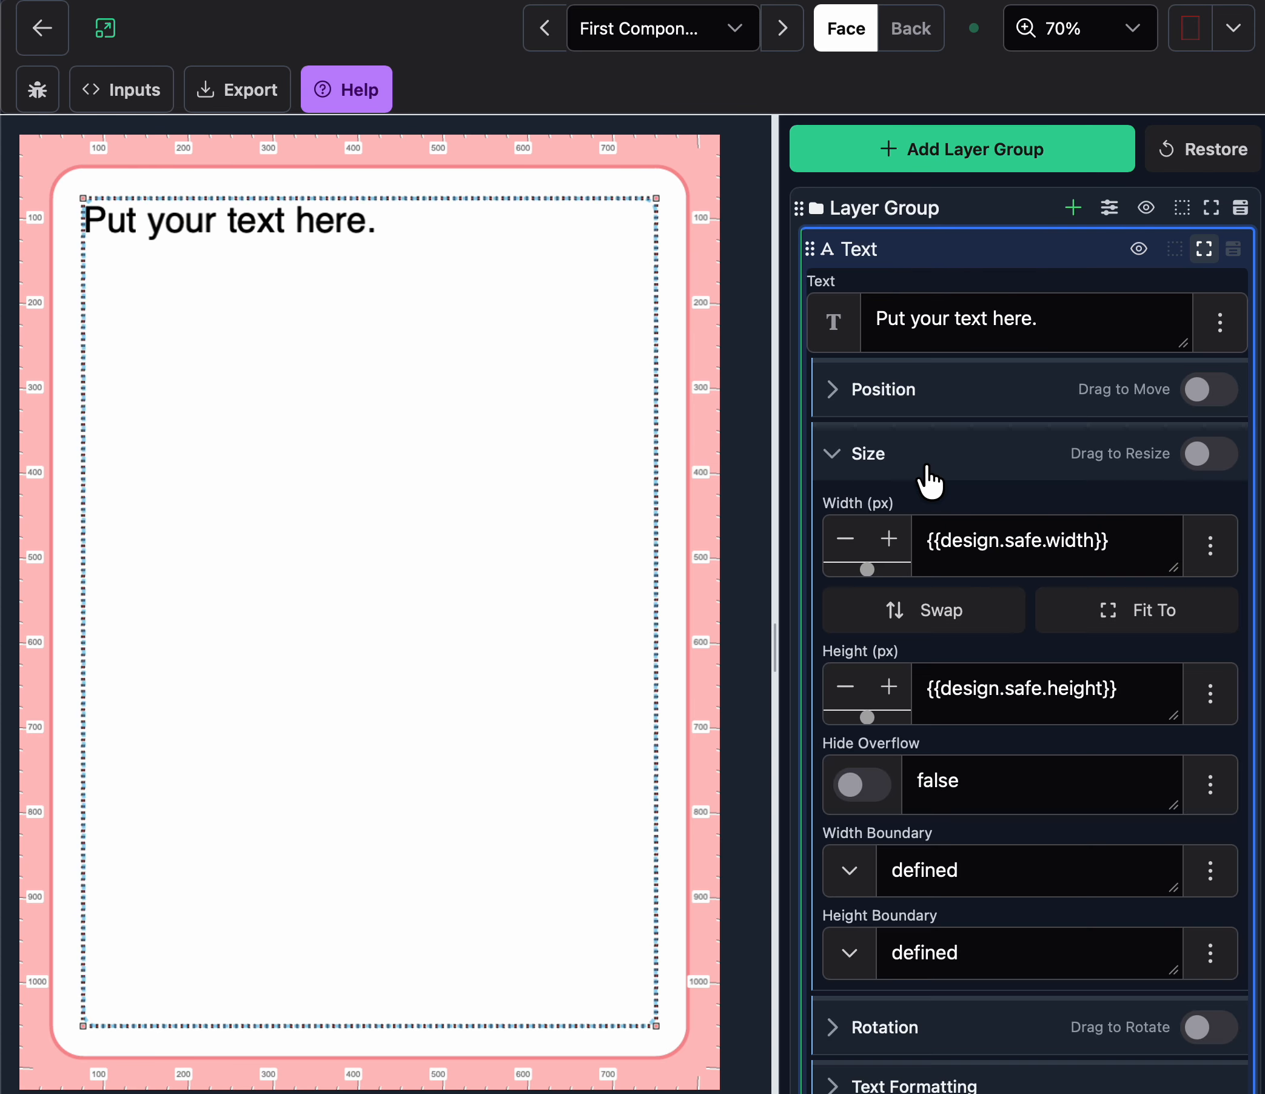
click(872, 970)
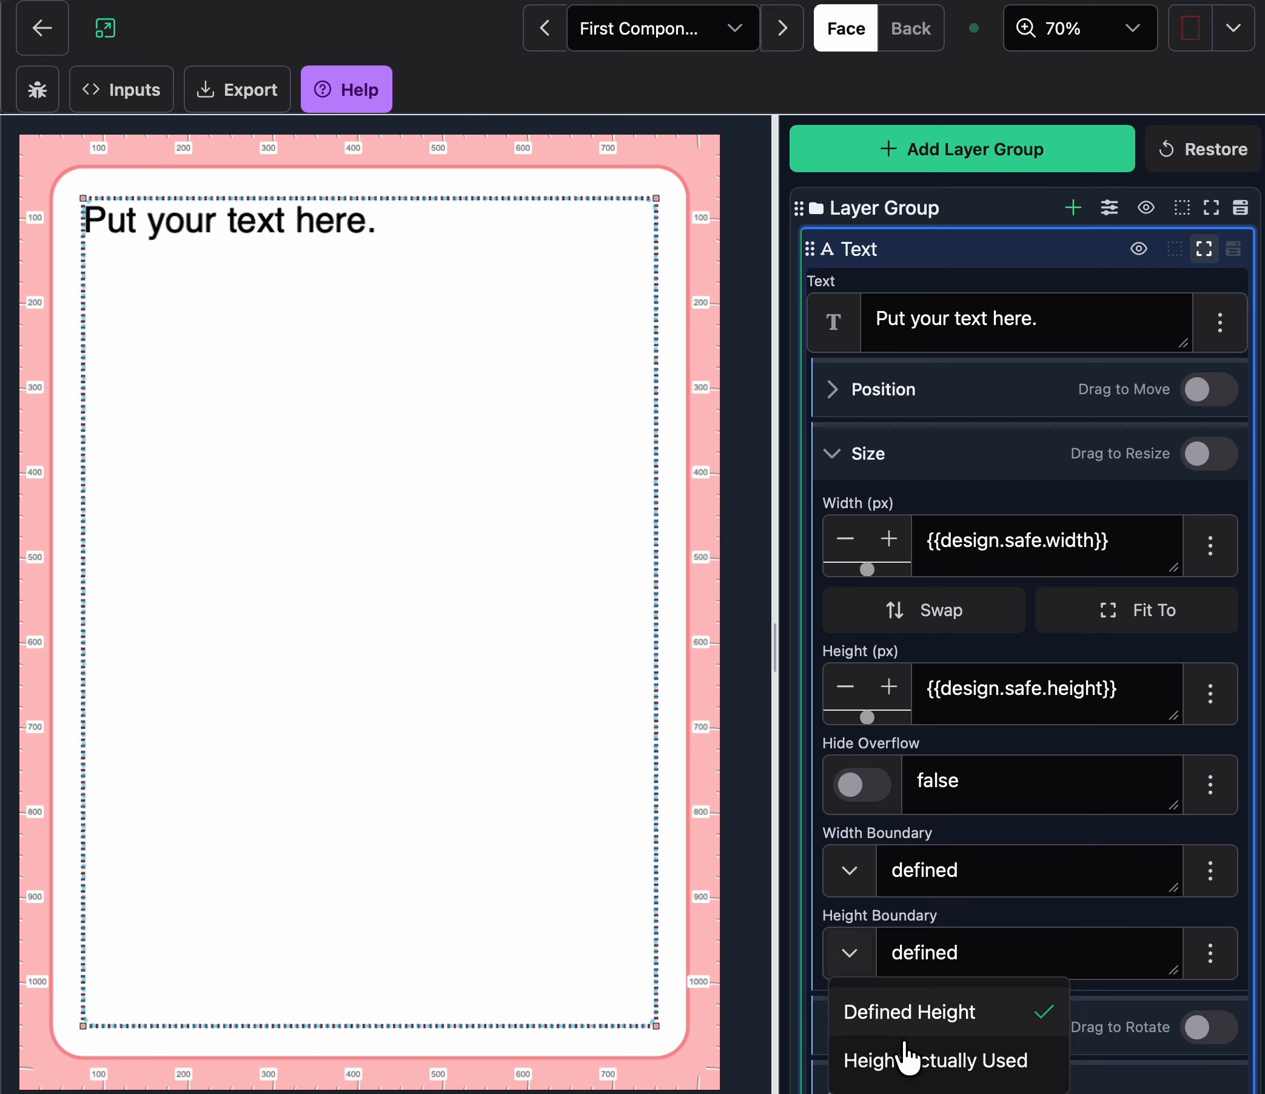
click(917, 1067)
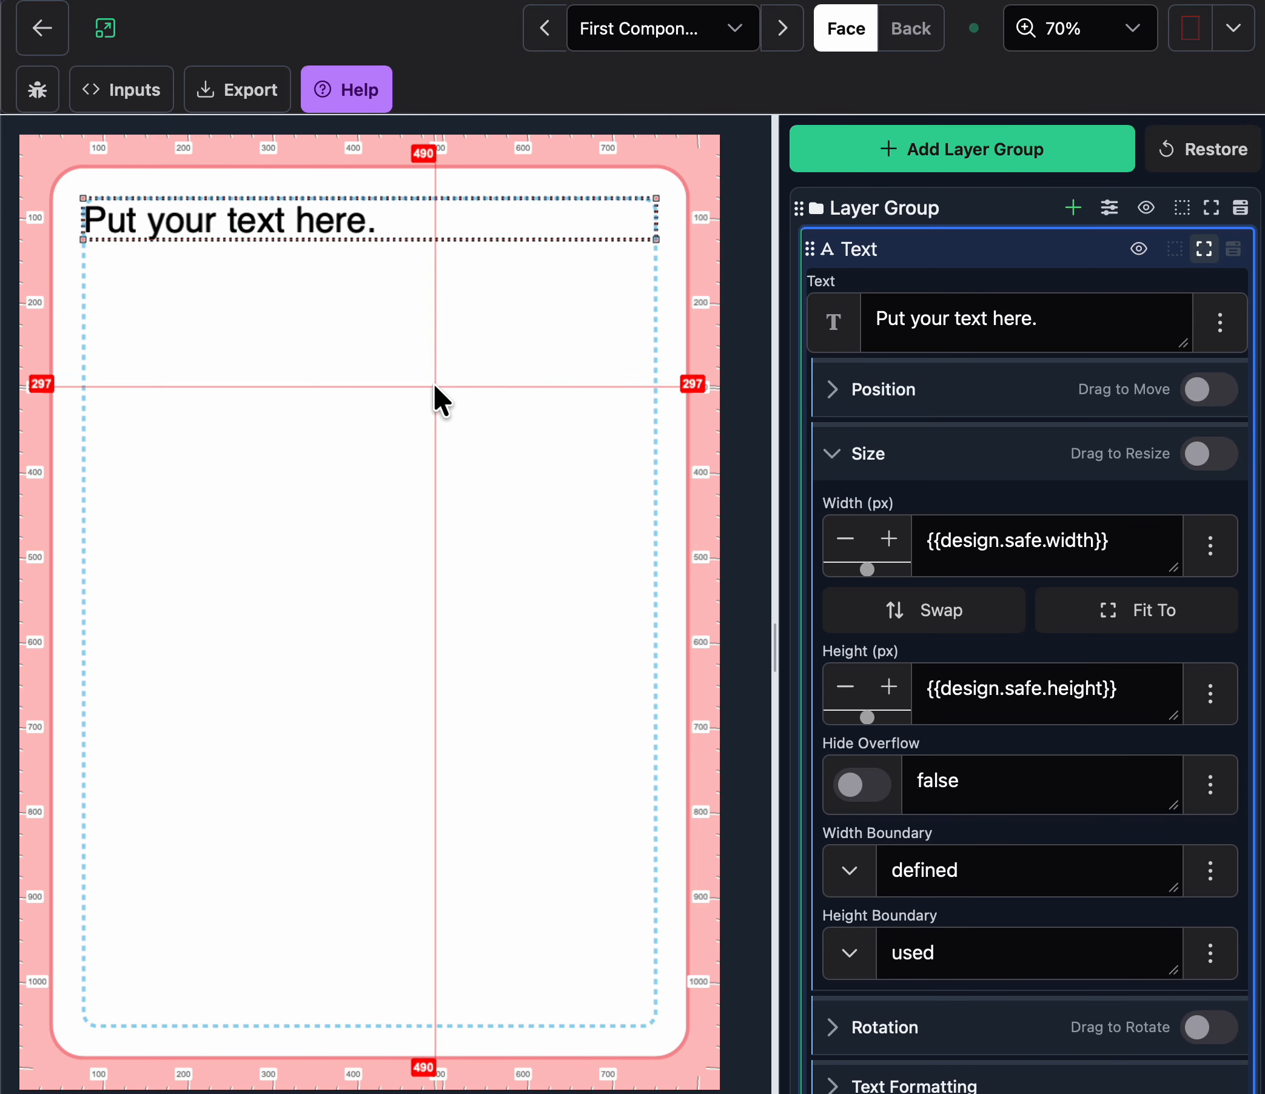
- Add a second line reading "this is more text" to the Text layer and collapse its settings
click(1117, 334)
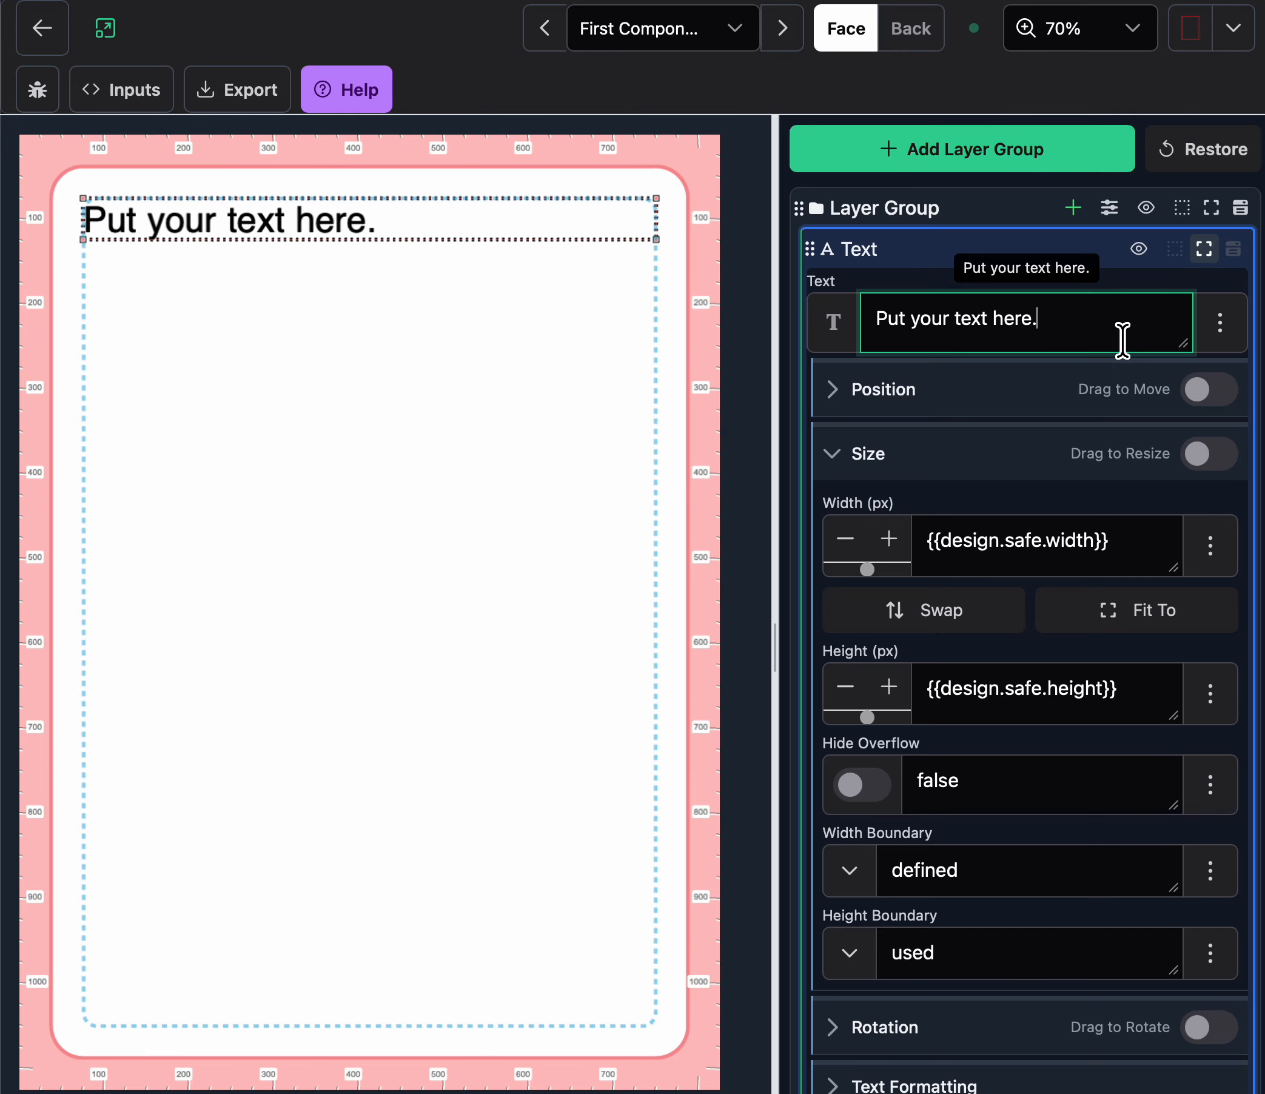
key(Return)
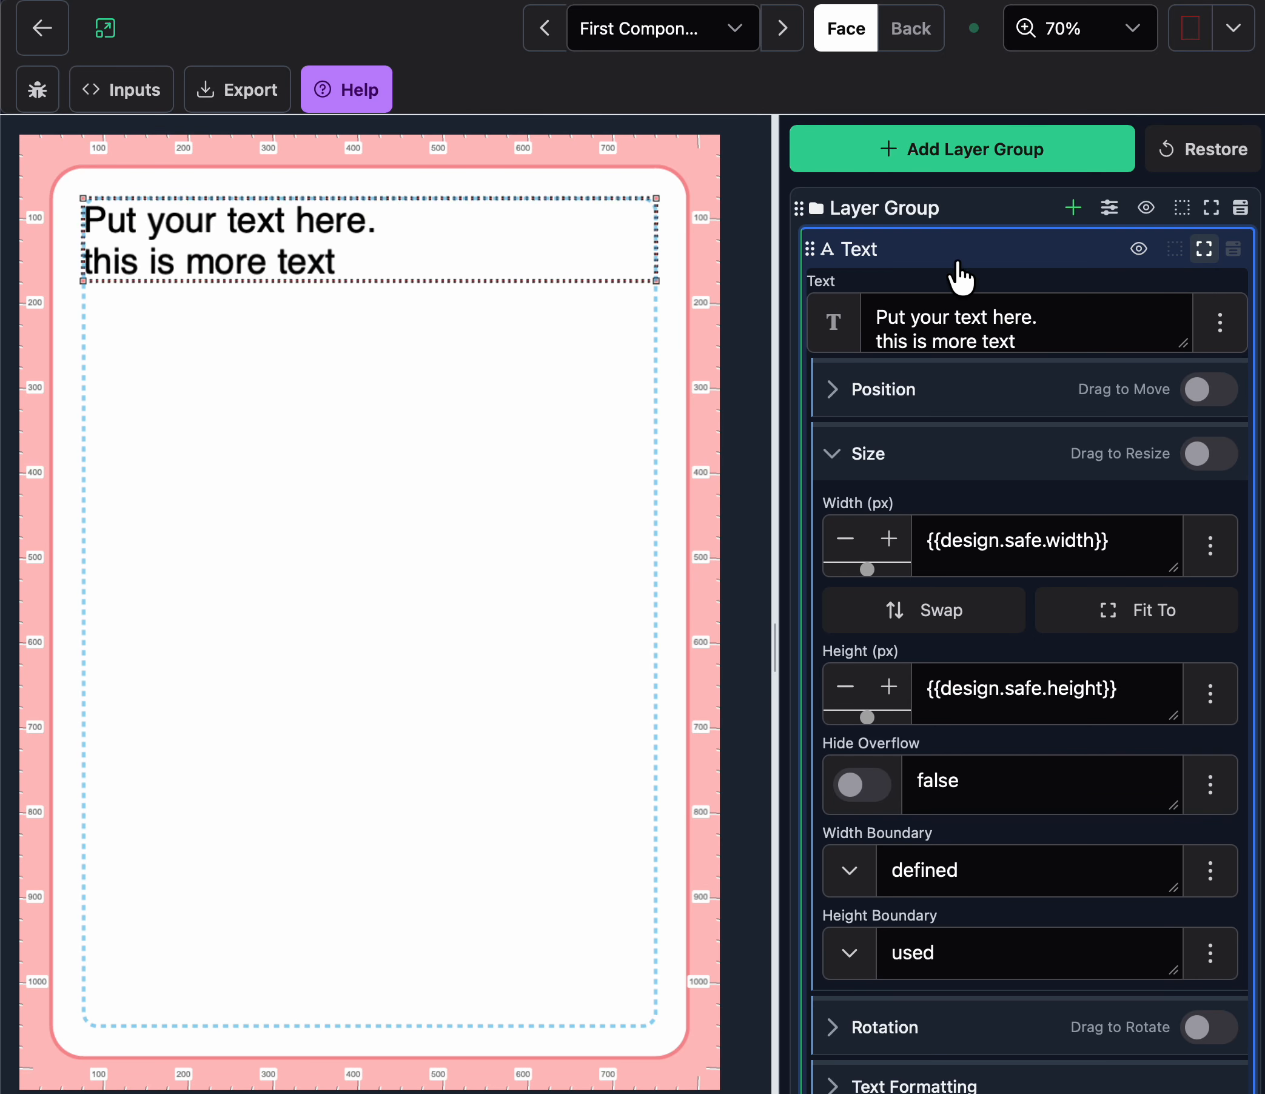
click(981, 250)
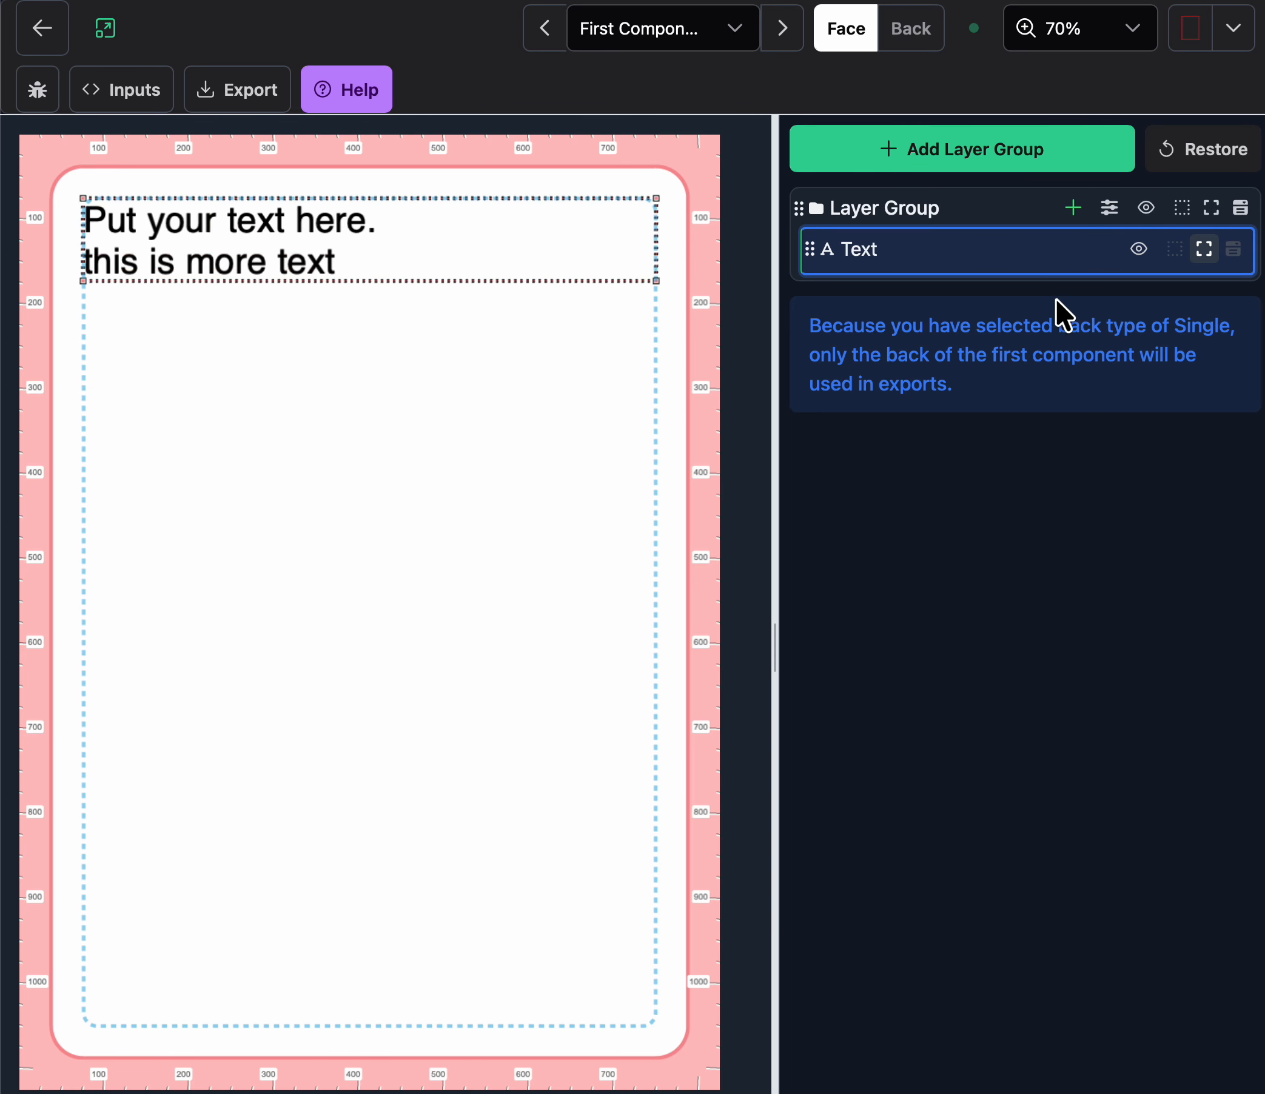
- Add the specific image GameStormEDULogoCircle from the _foo folder as a new layer in the layer group
click(1075, 209)
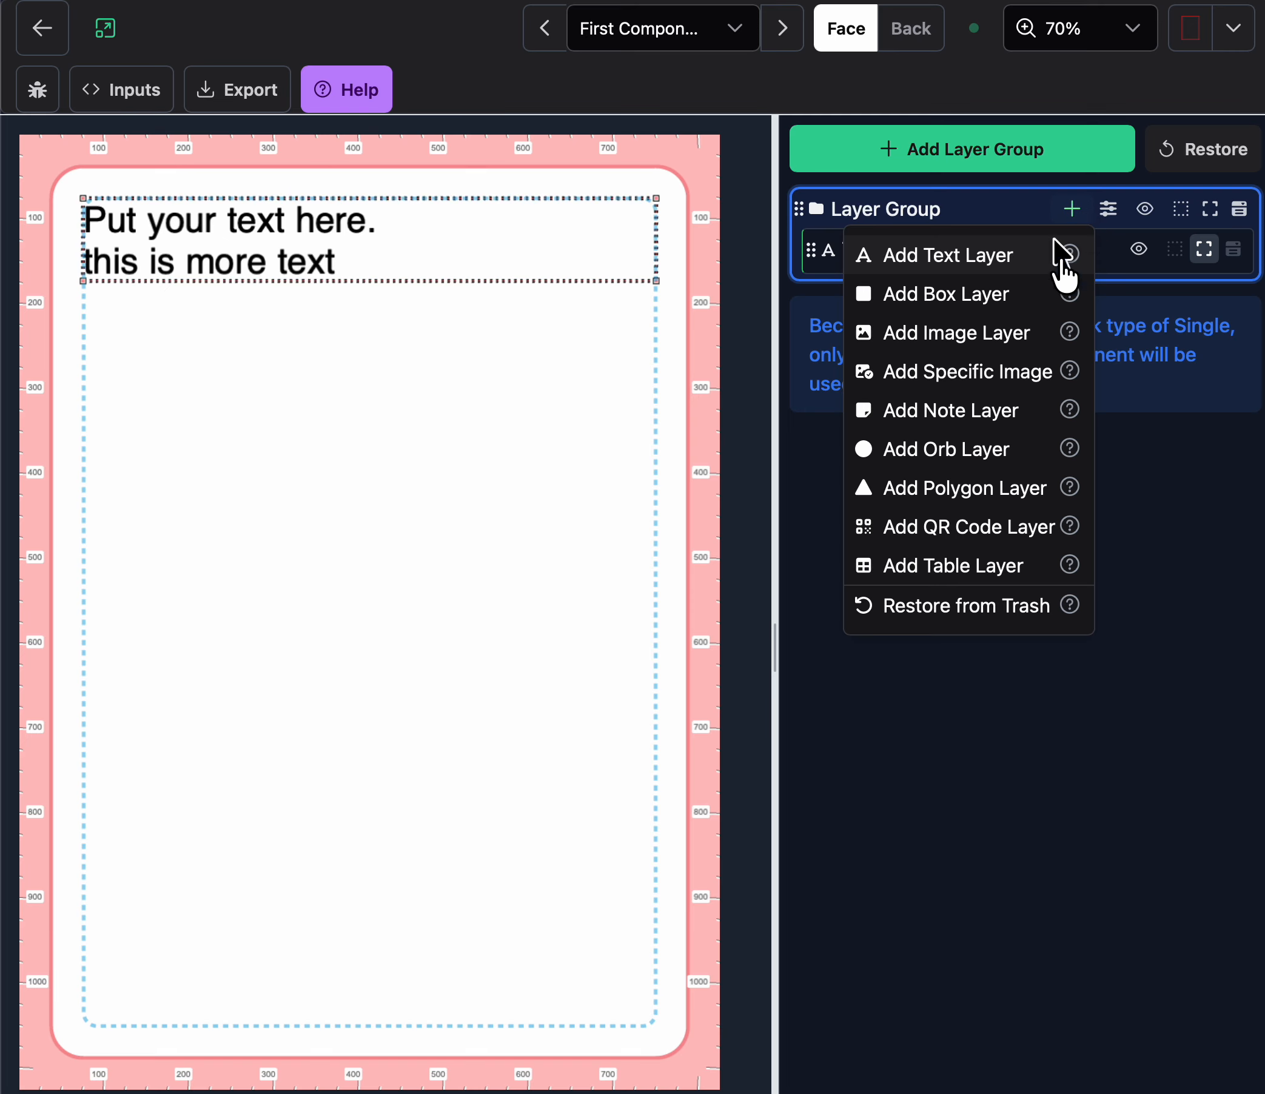
click(1012, 383)
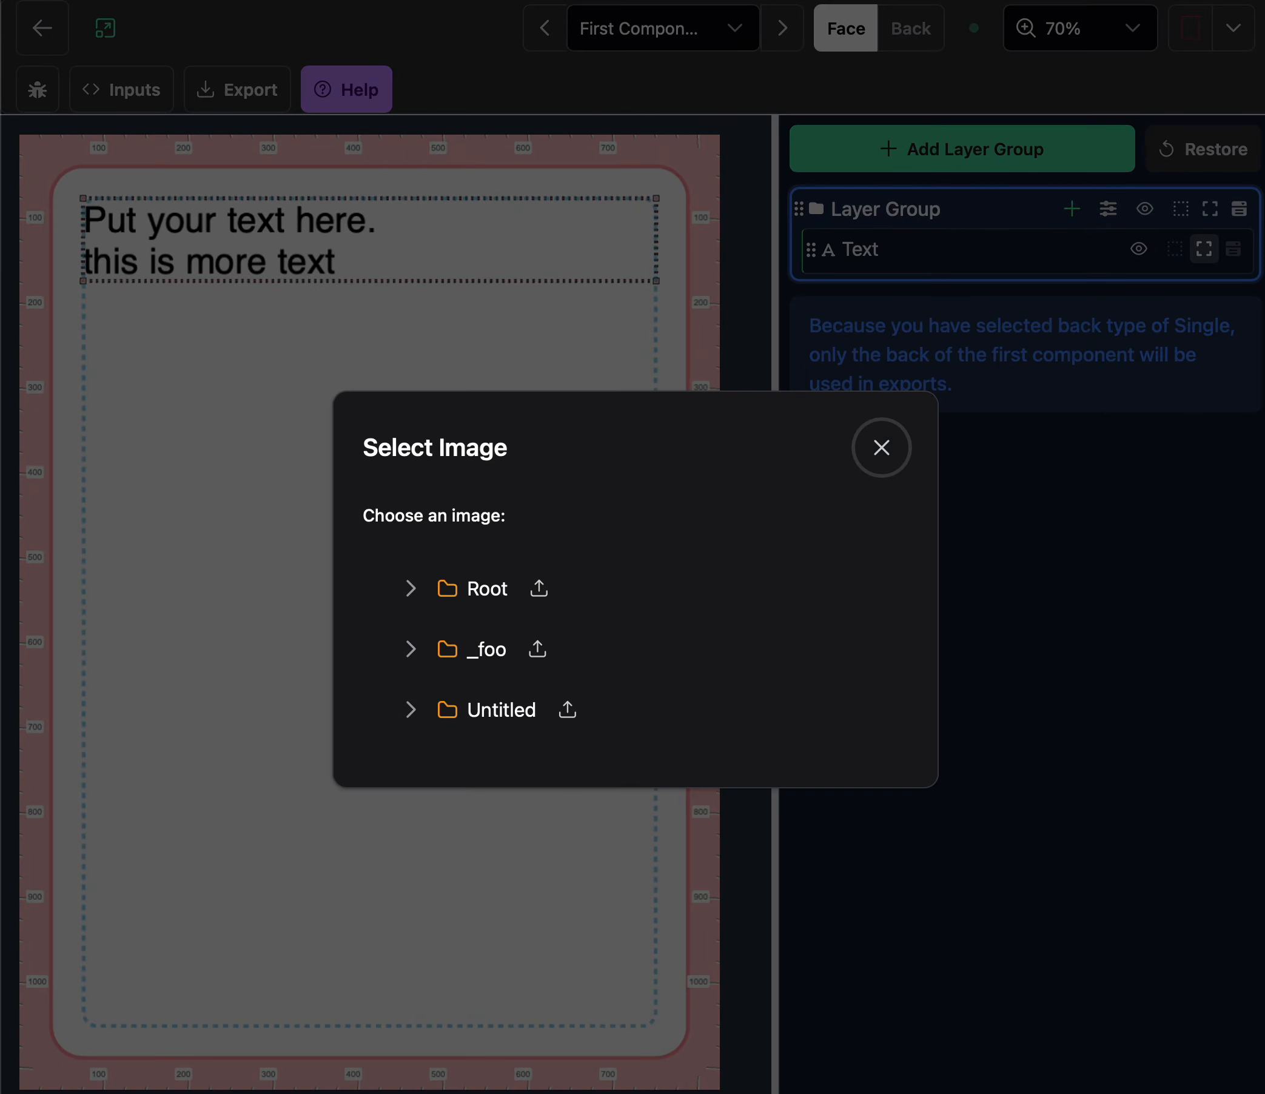
click(494, 650)
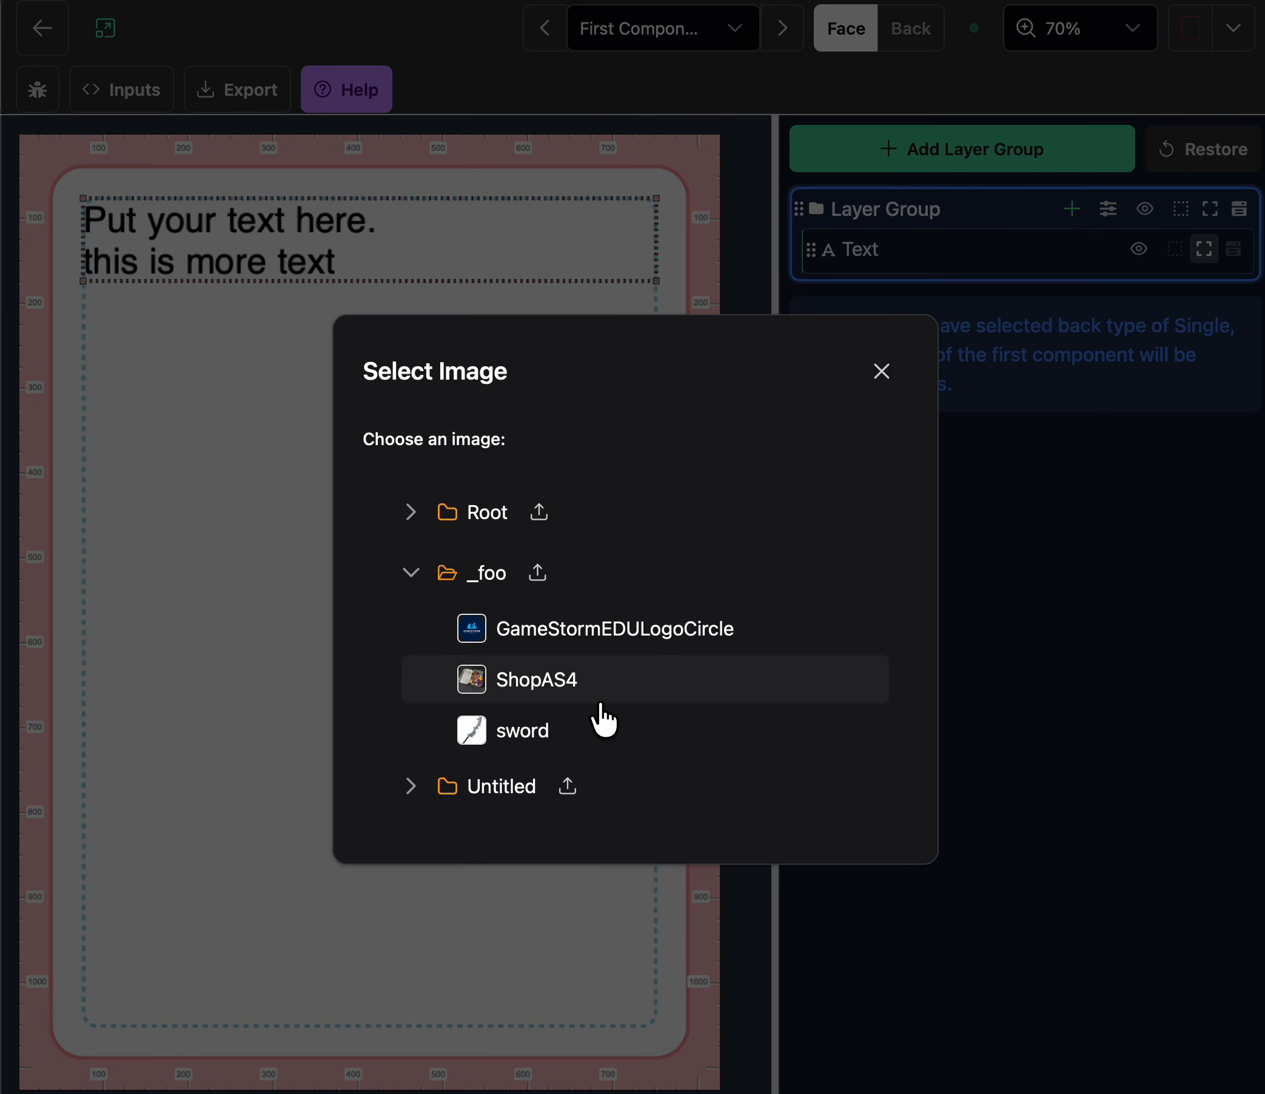
click(595, 640)
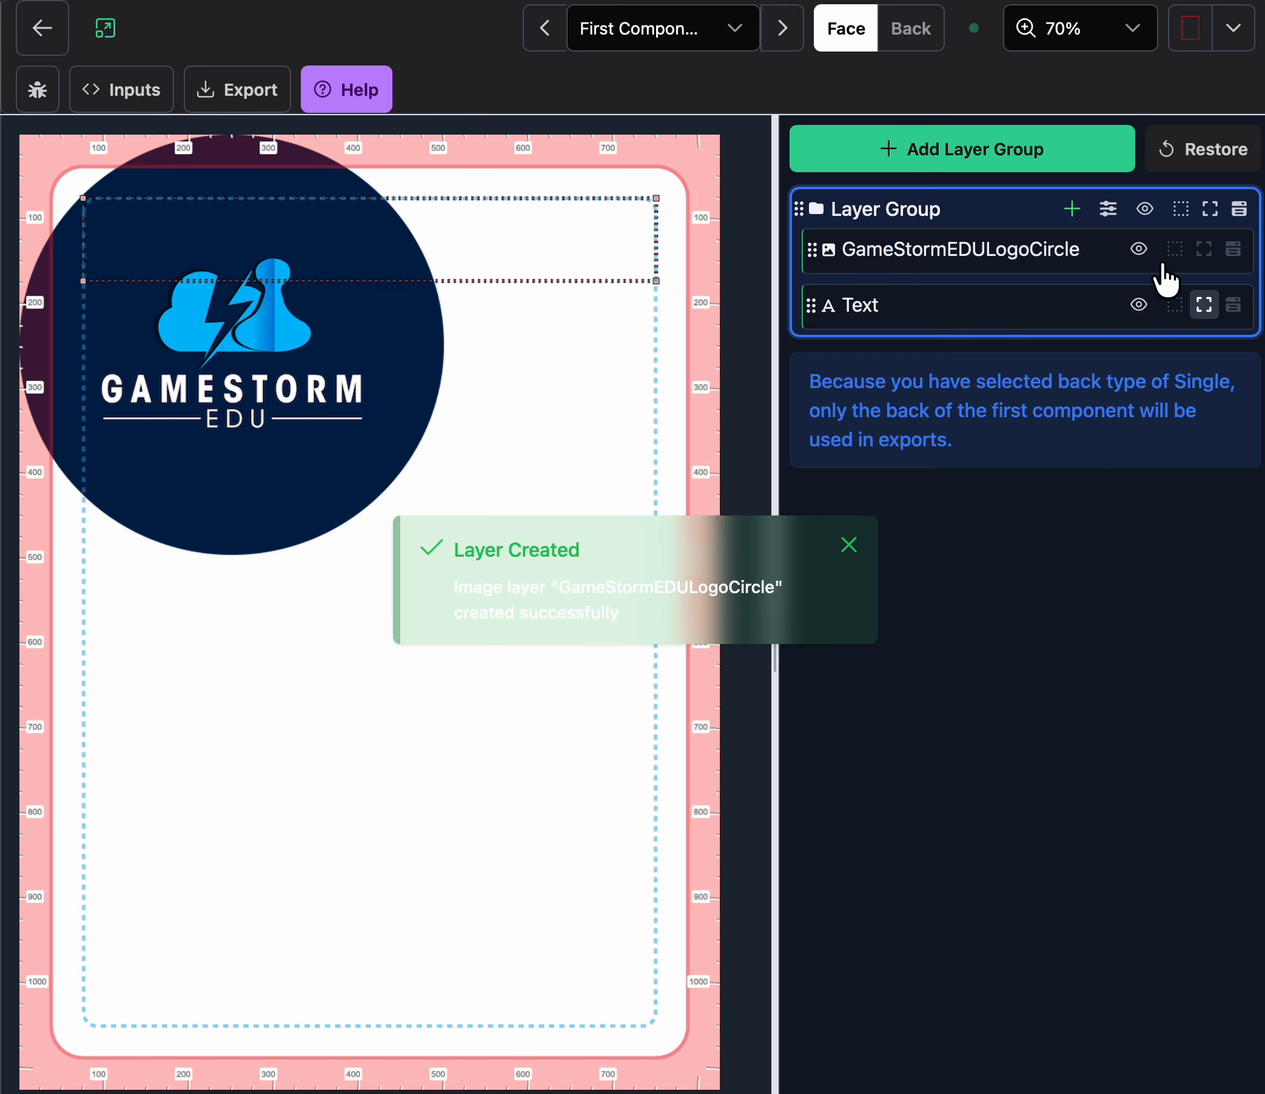
- Move the GameStormEDULogoCircle layer adjacent to the Text layer, using the Outside Bottom position
click(1123, 258)
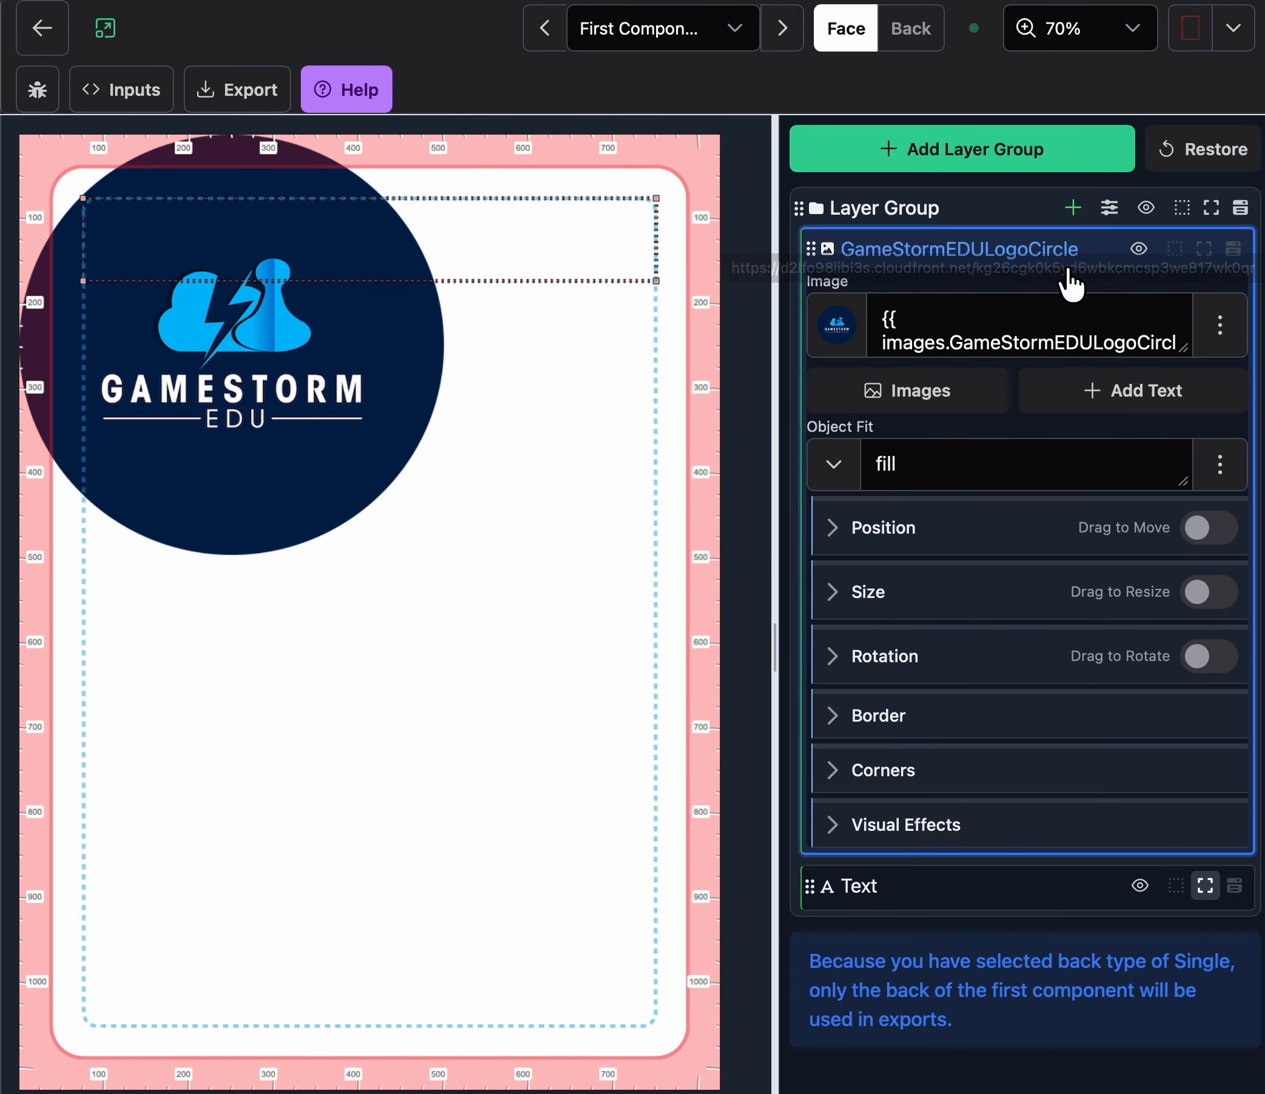
click(1029, 539)
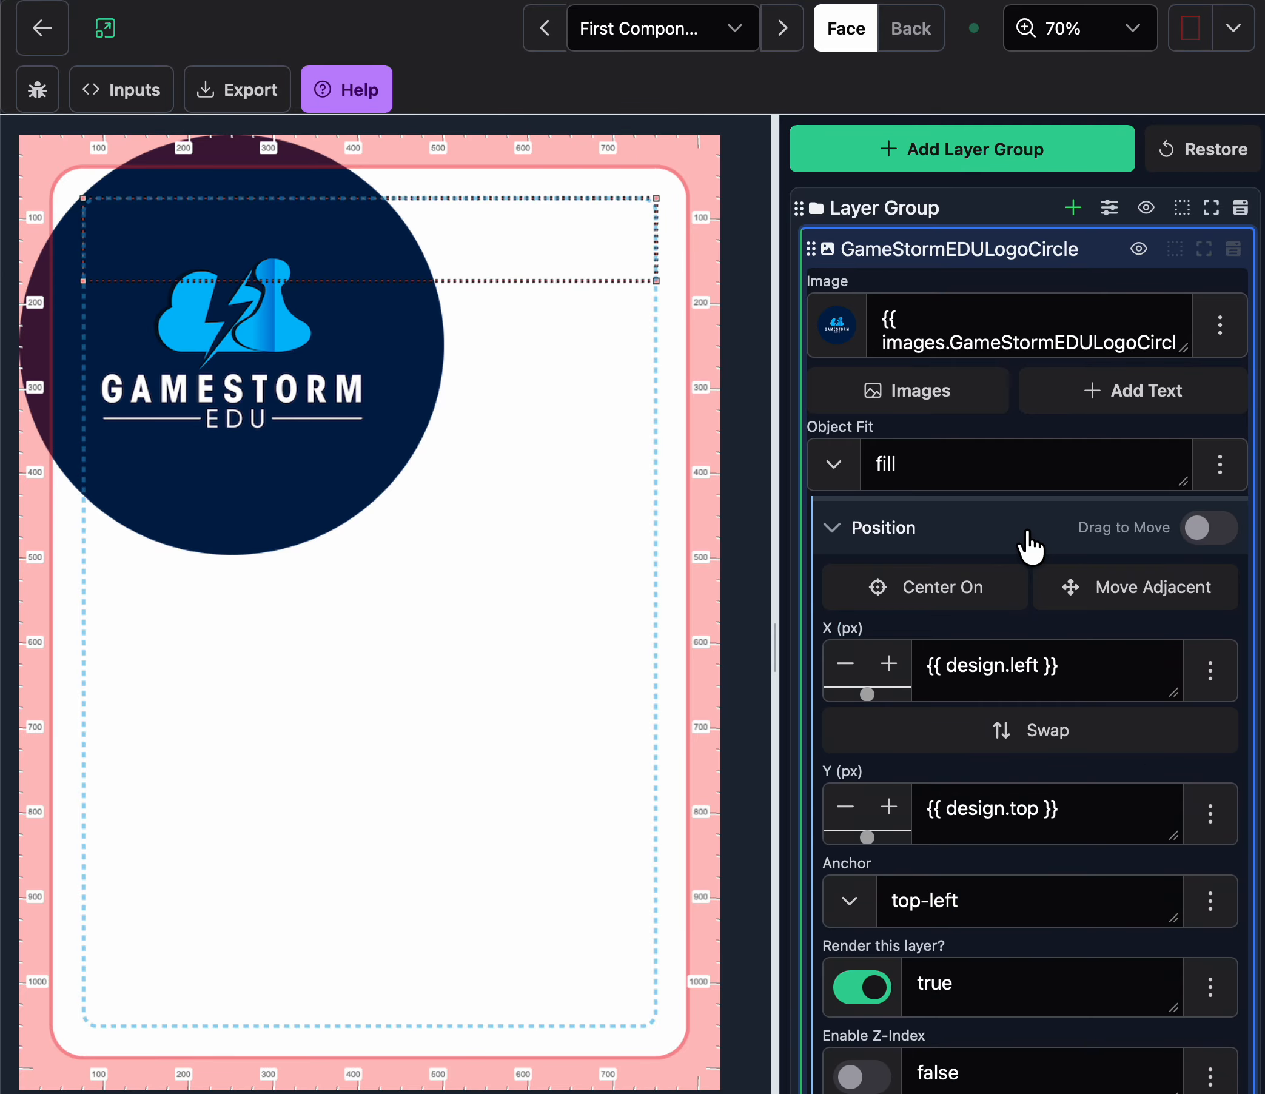
click(1151, 598)
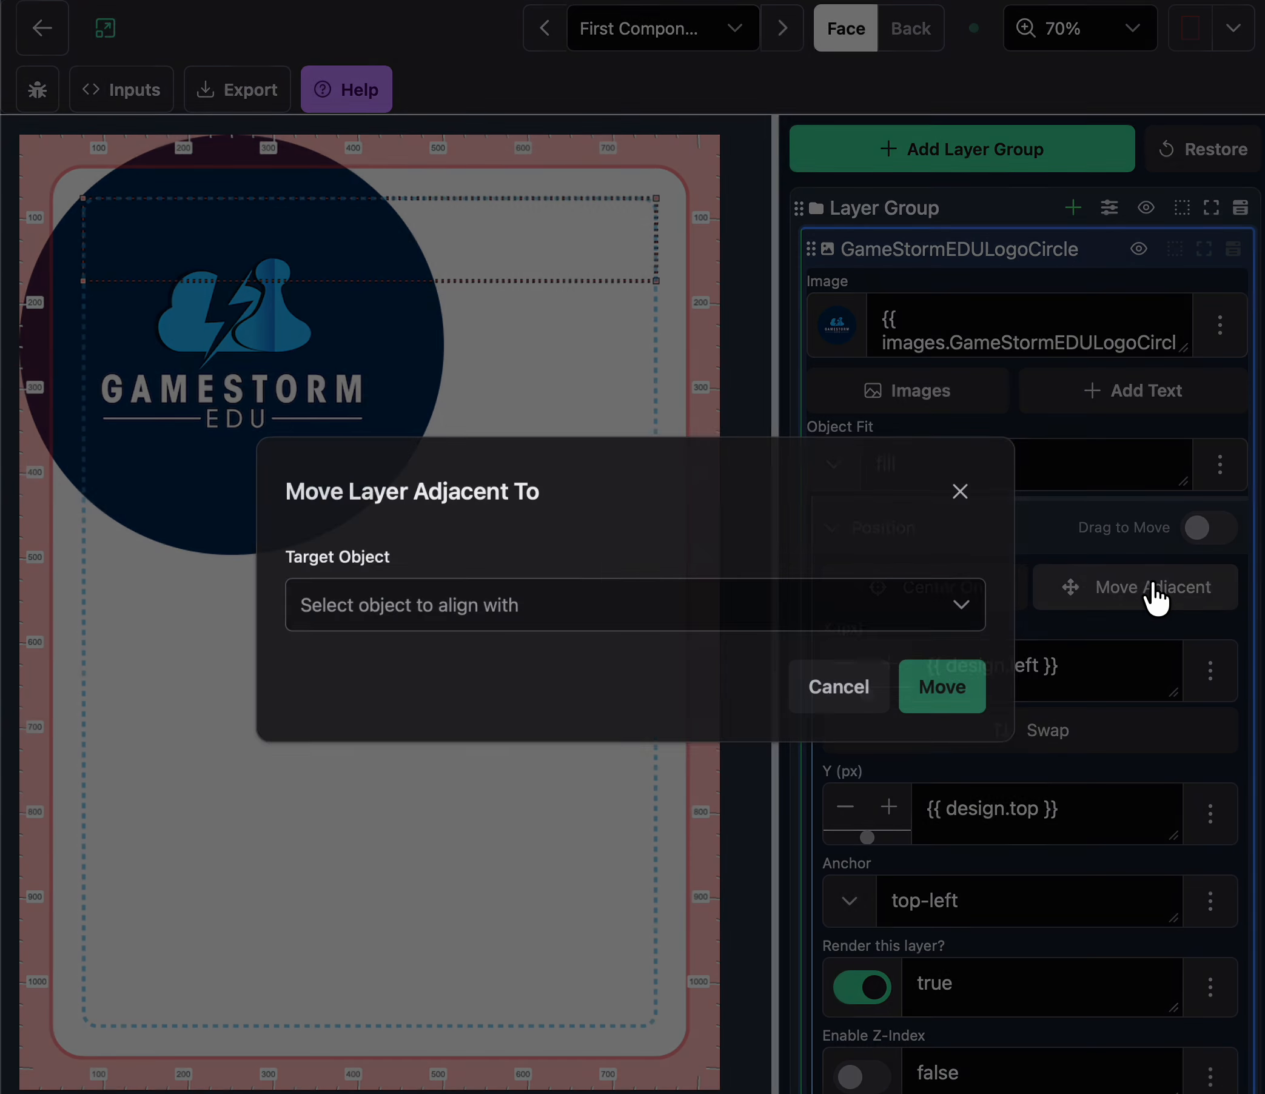
click(909, 609)
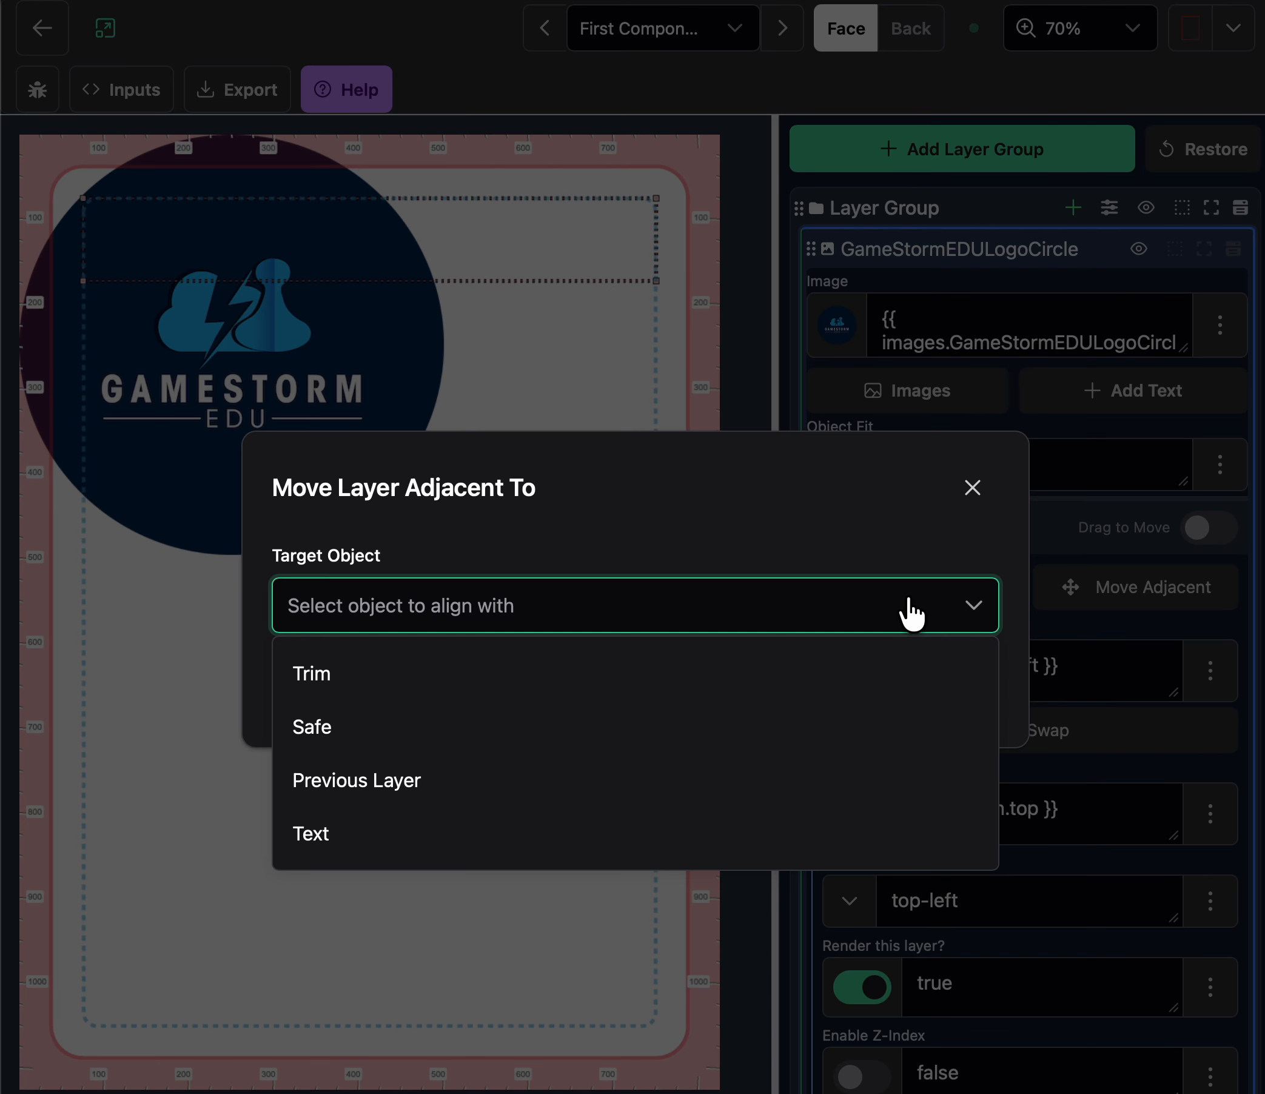
click(557, 854)
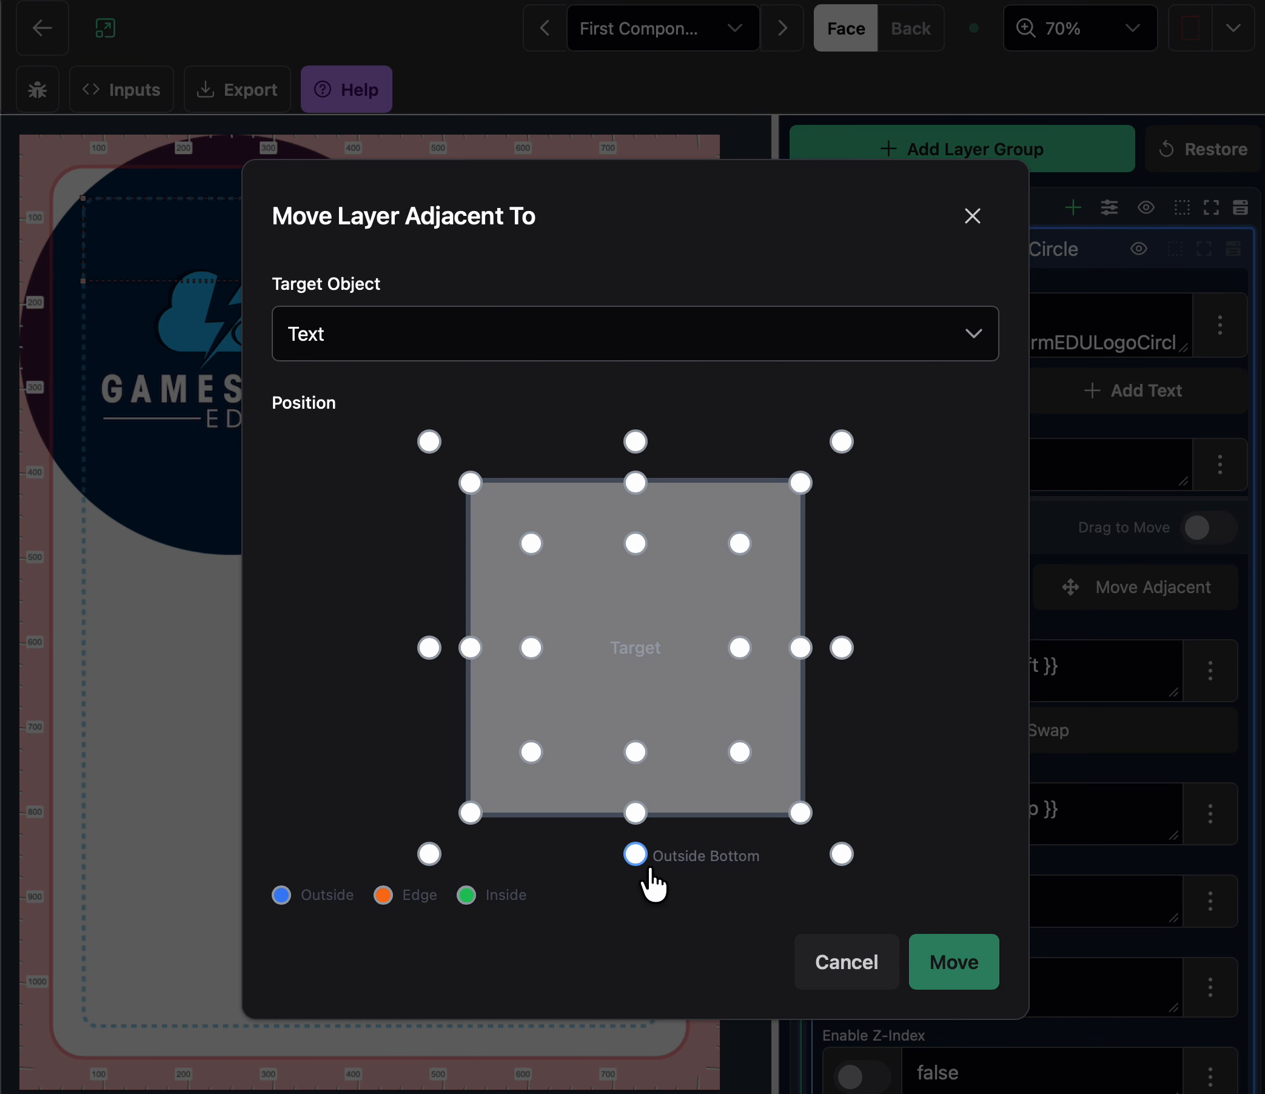
click(635, 855)
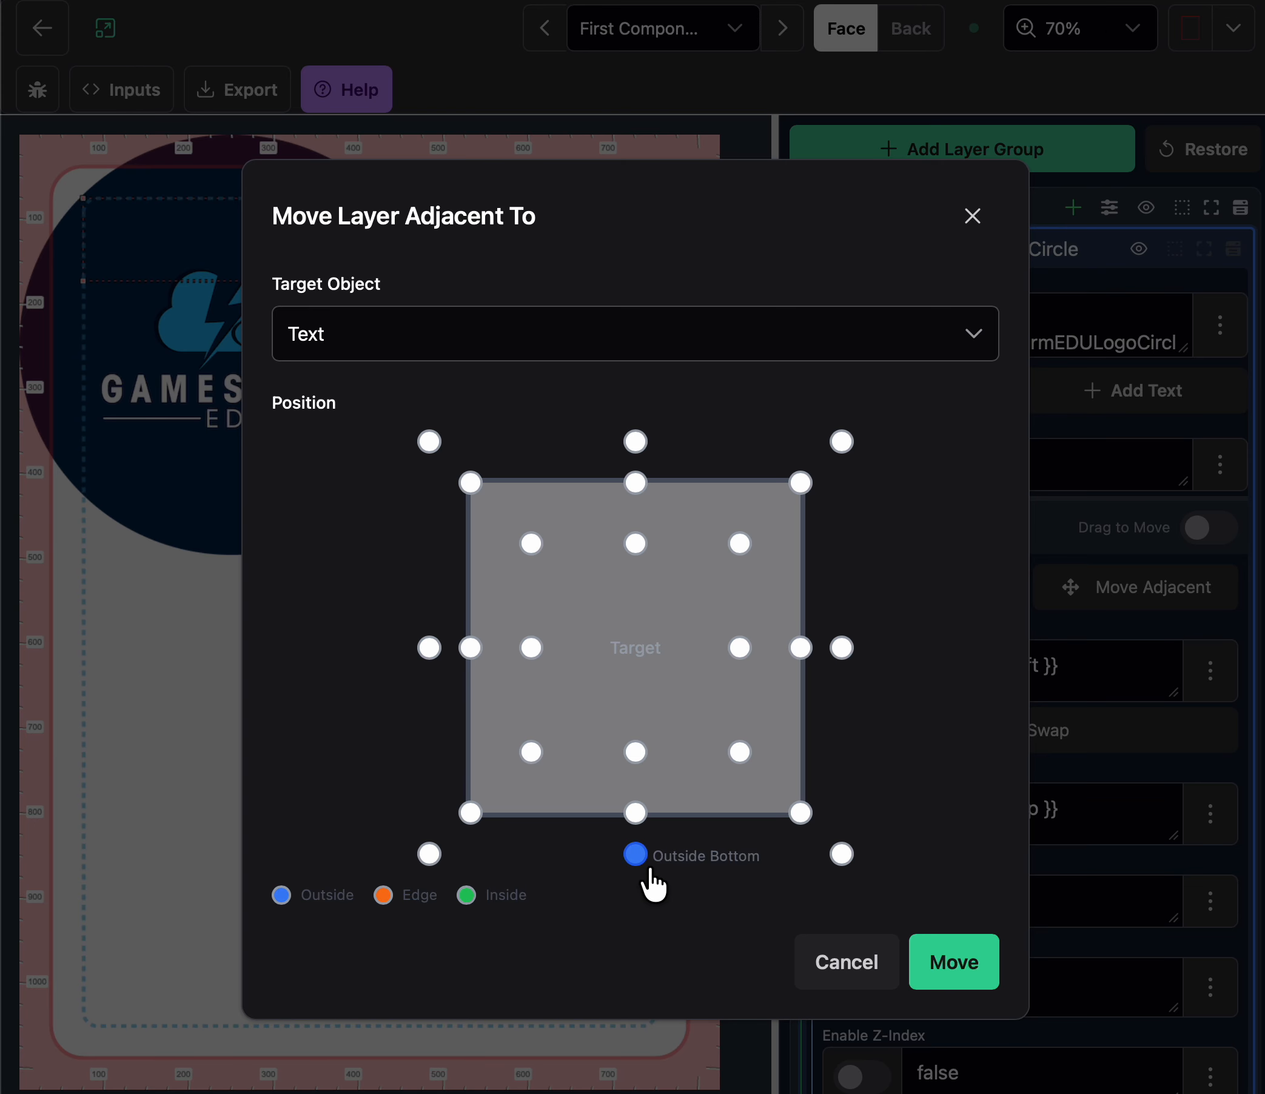
click(982, 976)
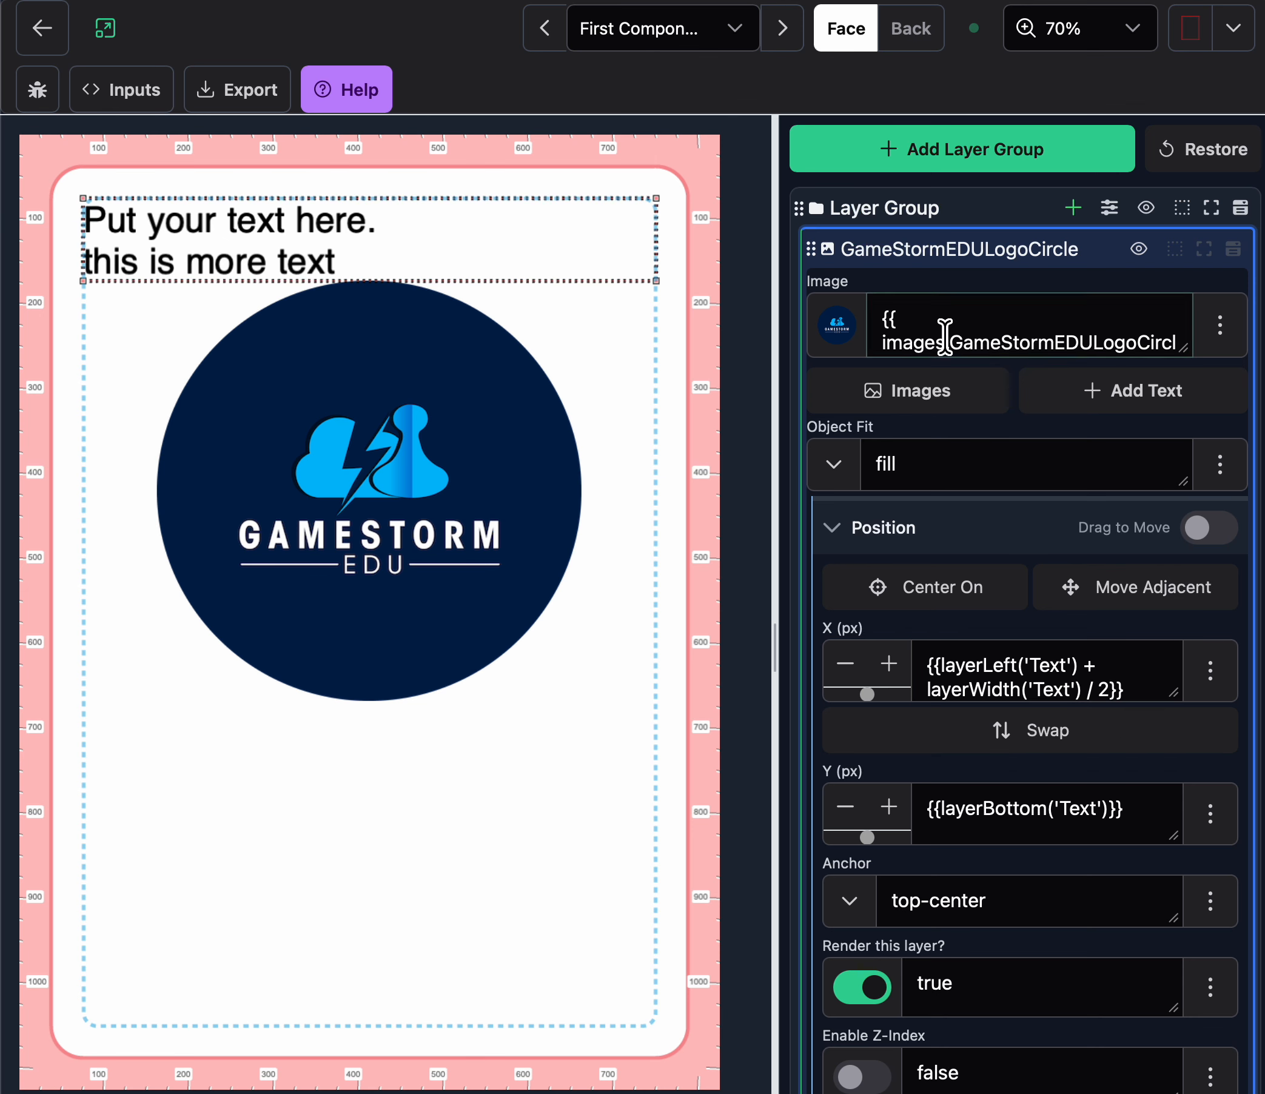
- Examine the X and Y position formulas of the logo layer and how they reference the Text layer
click(993, 669)
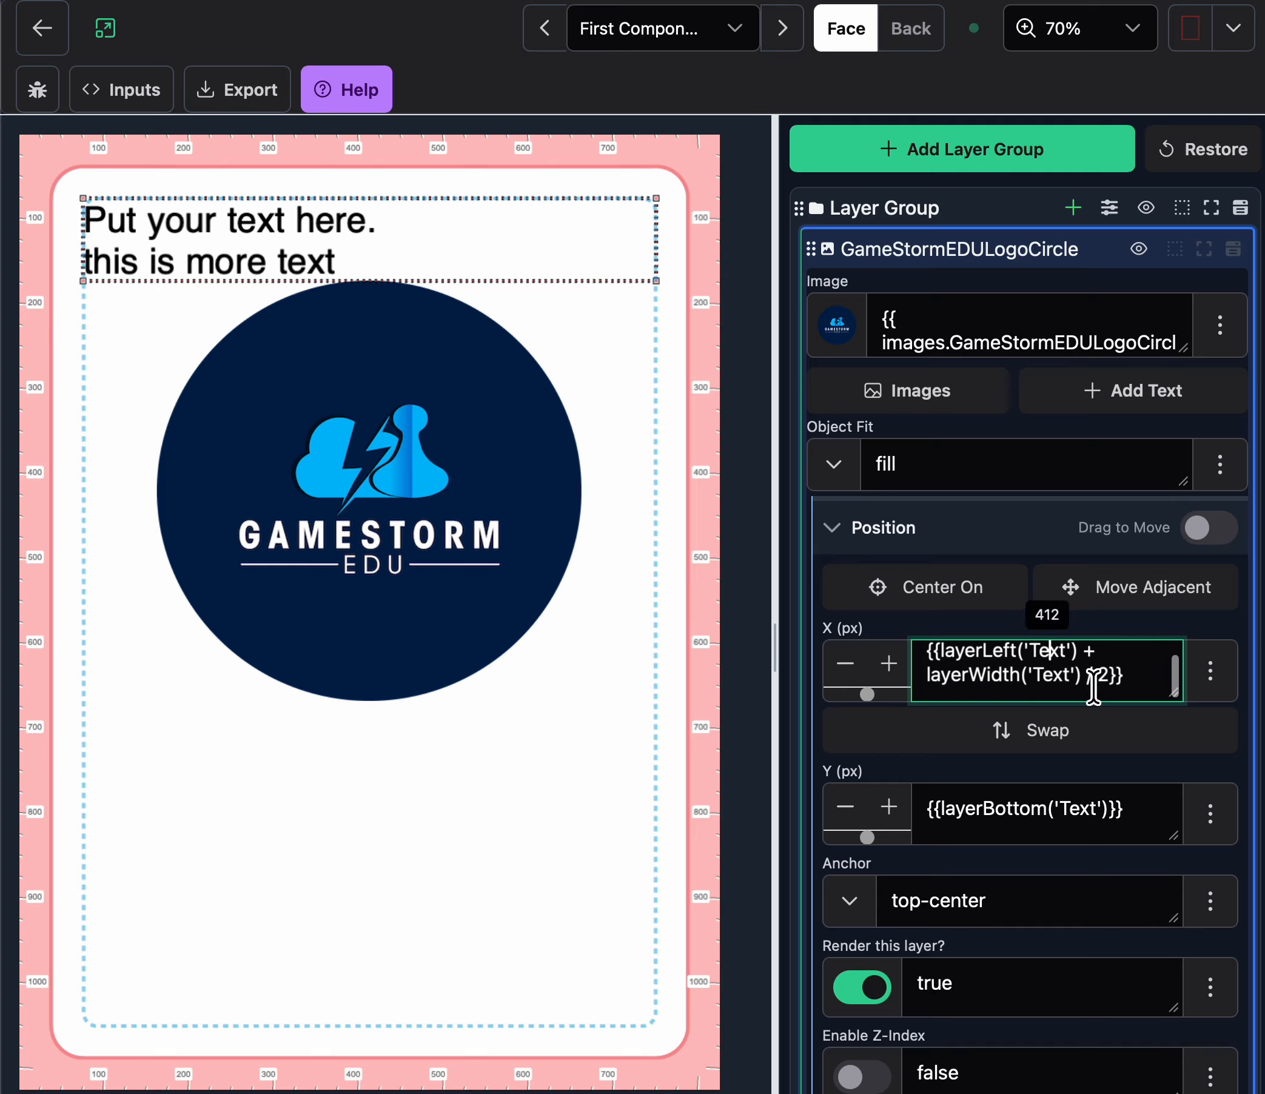
double_click(1042, 676)
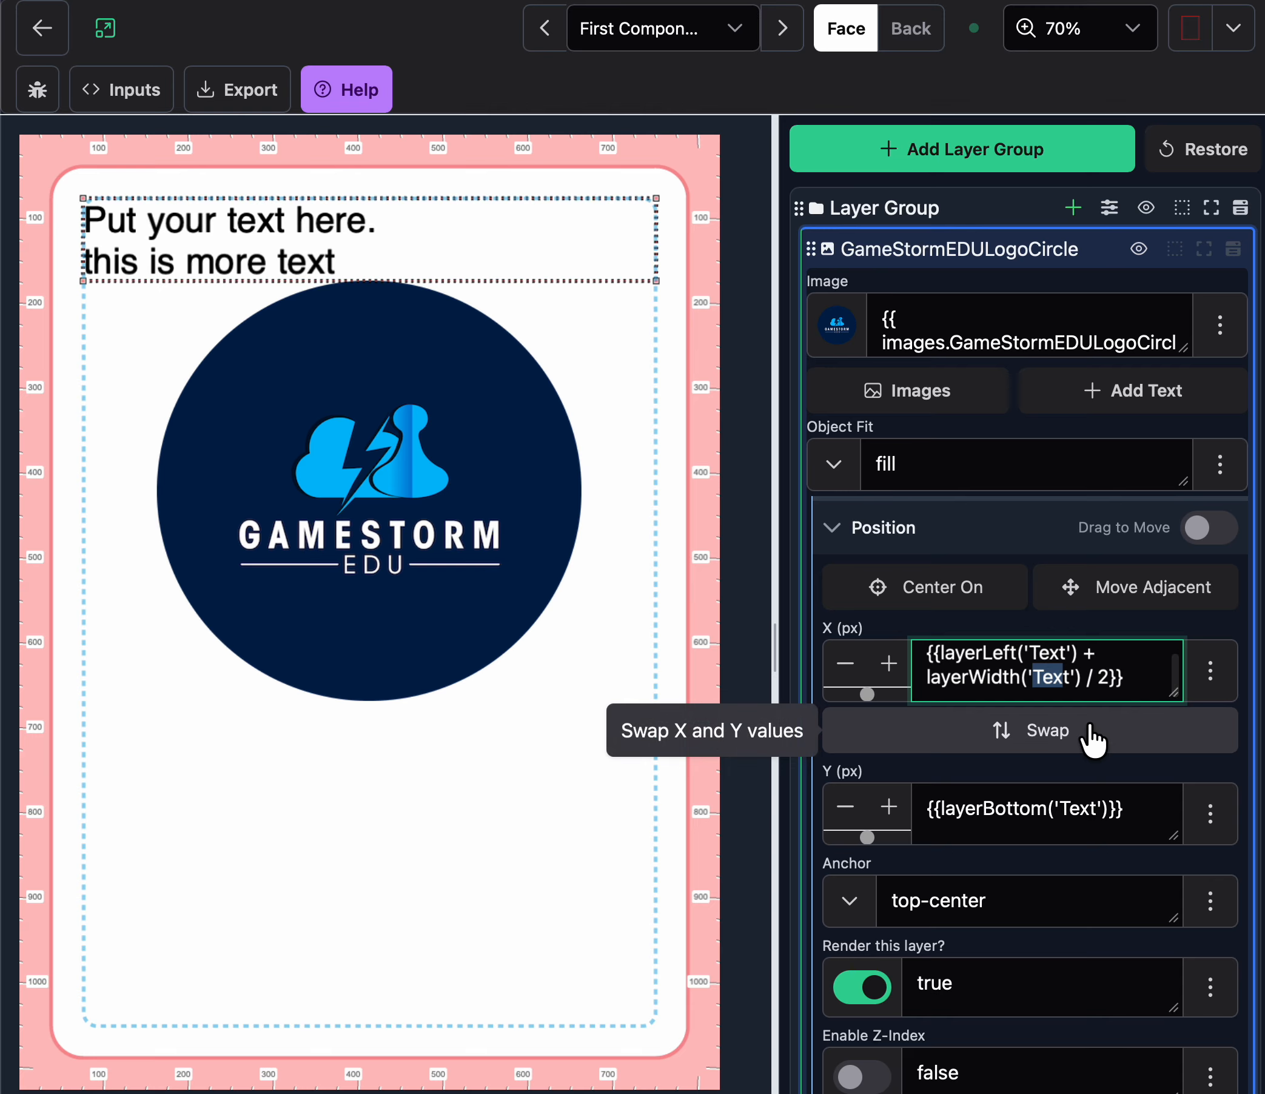
drag(966, 811, 1090, 824)
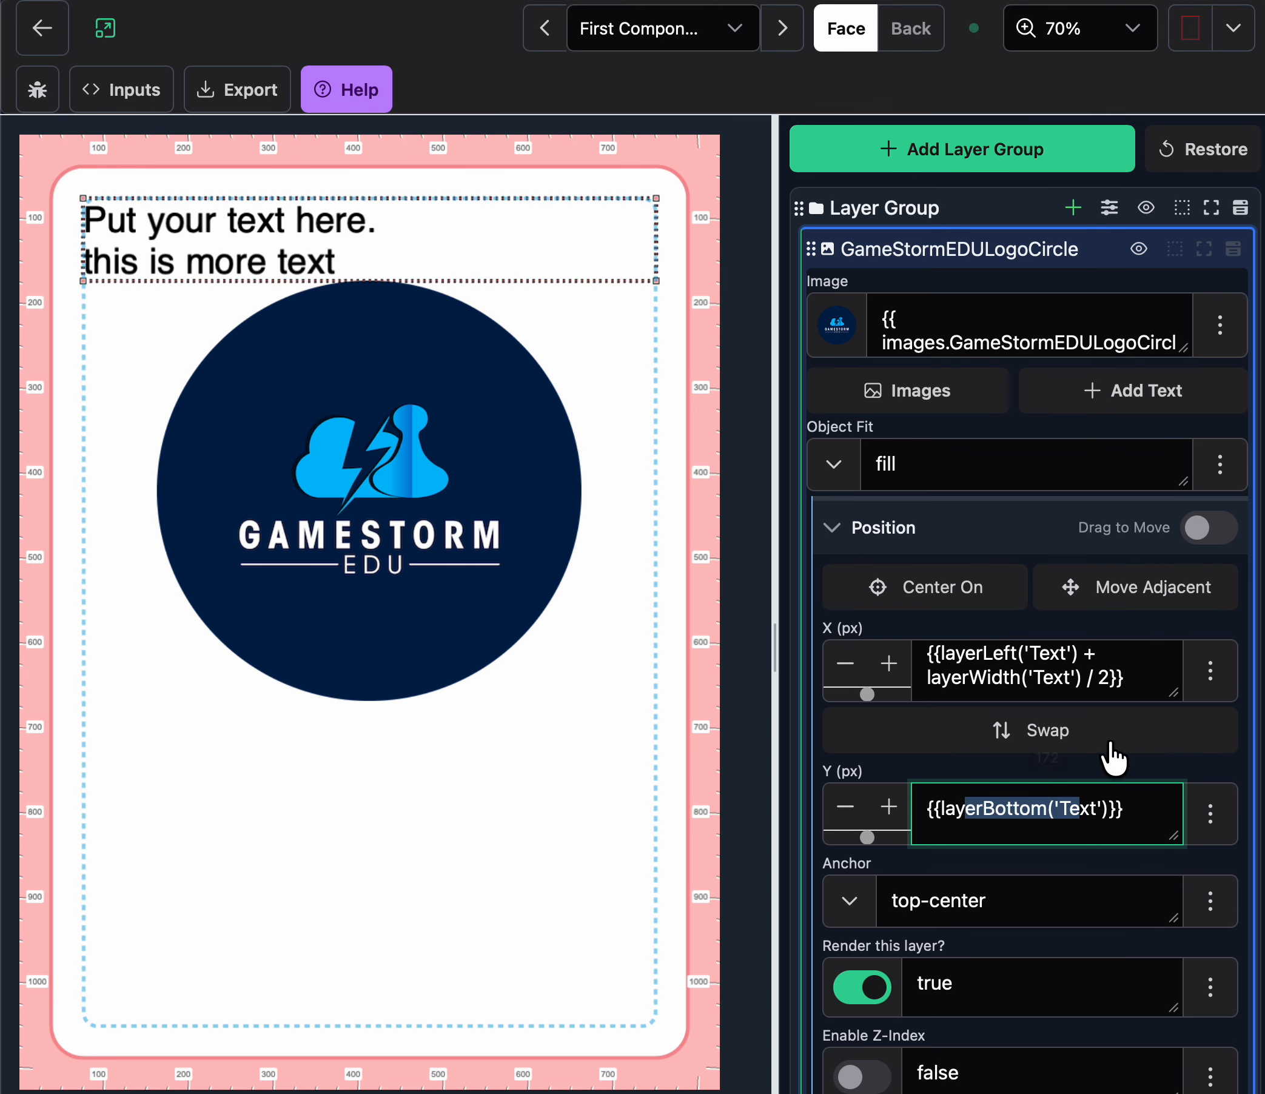
- Reset the logo layer's X value to its default, restore the Text-based formula from its history, and close the value editor
click(1212, 676)
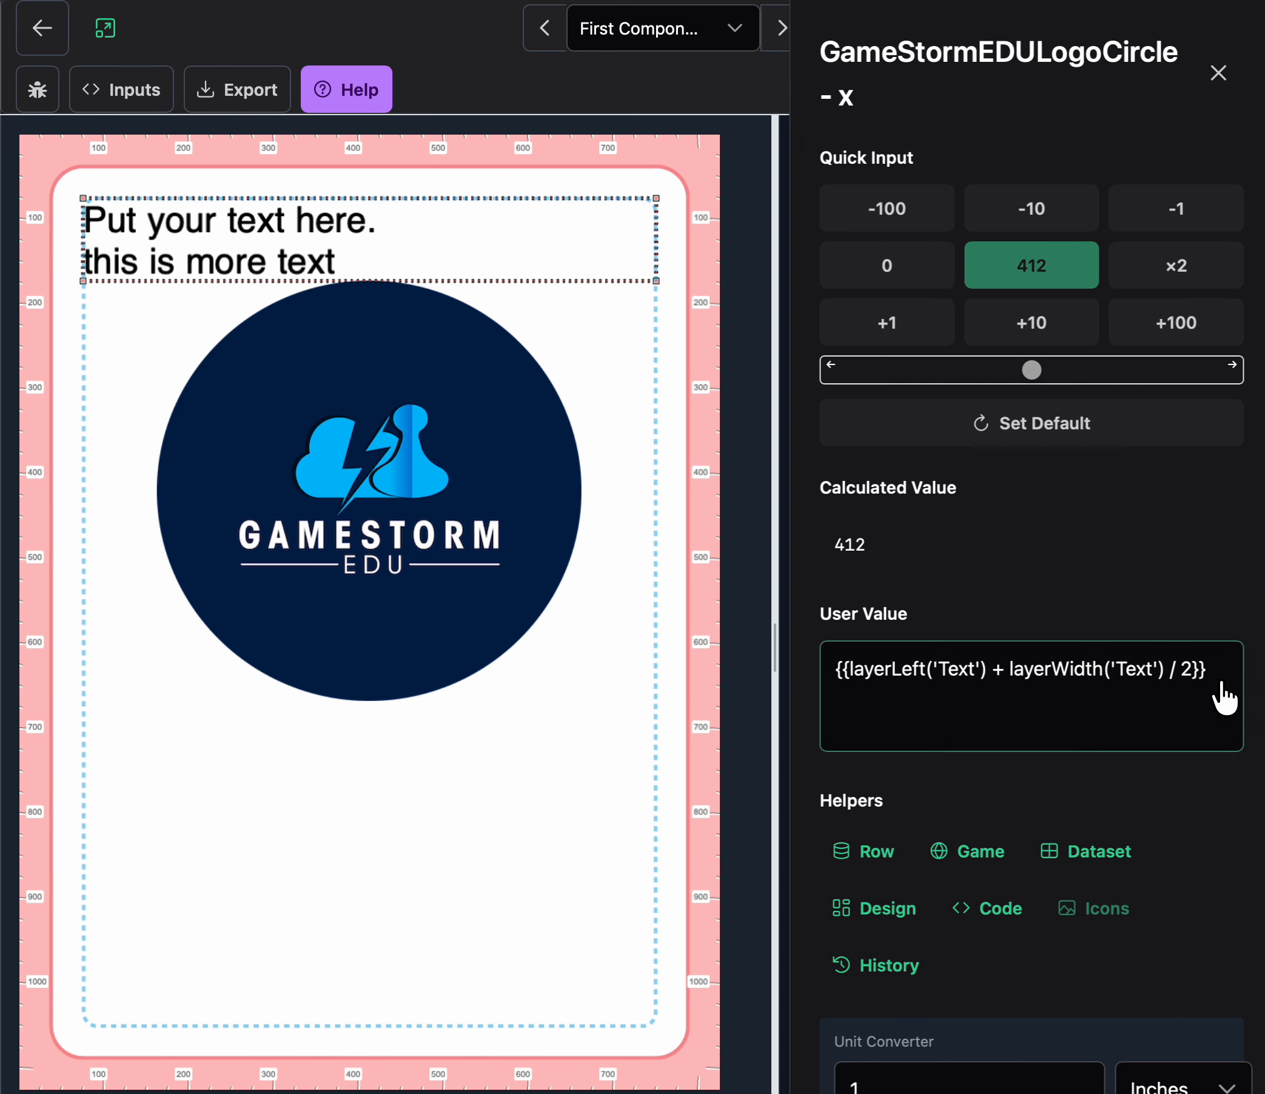
click(1085, 430)
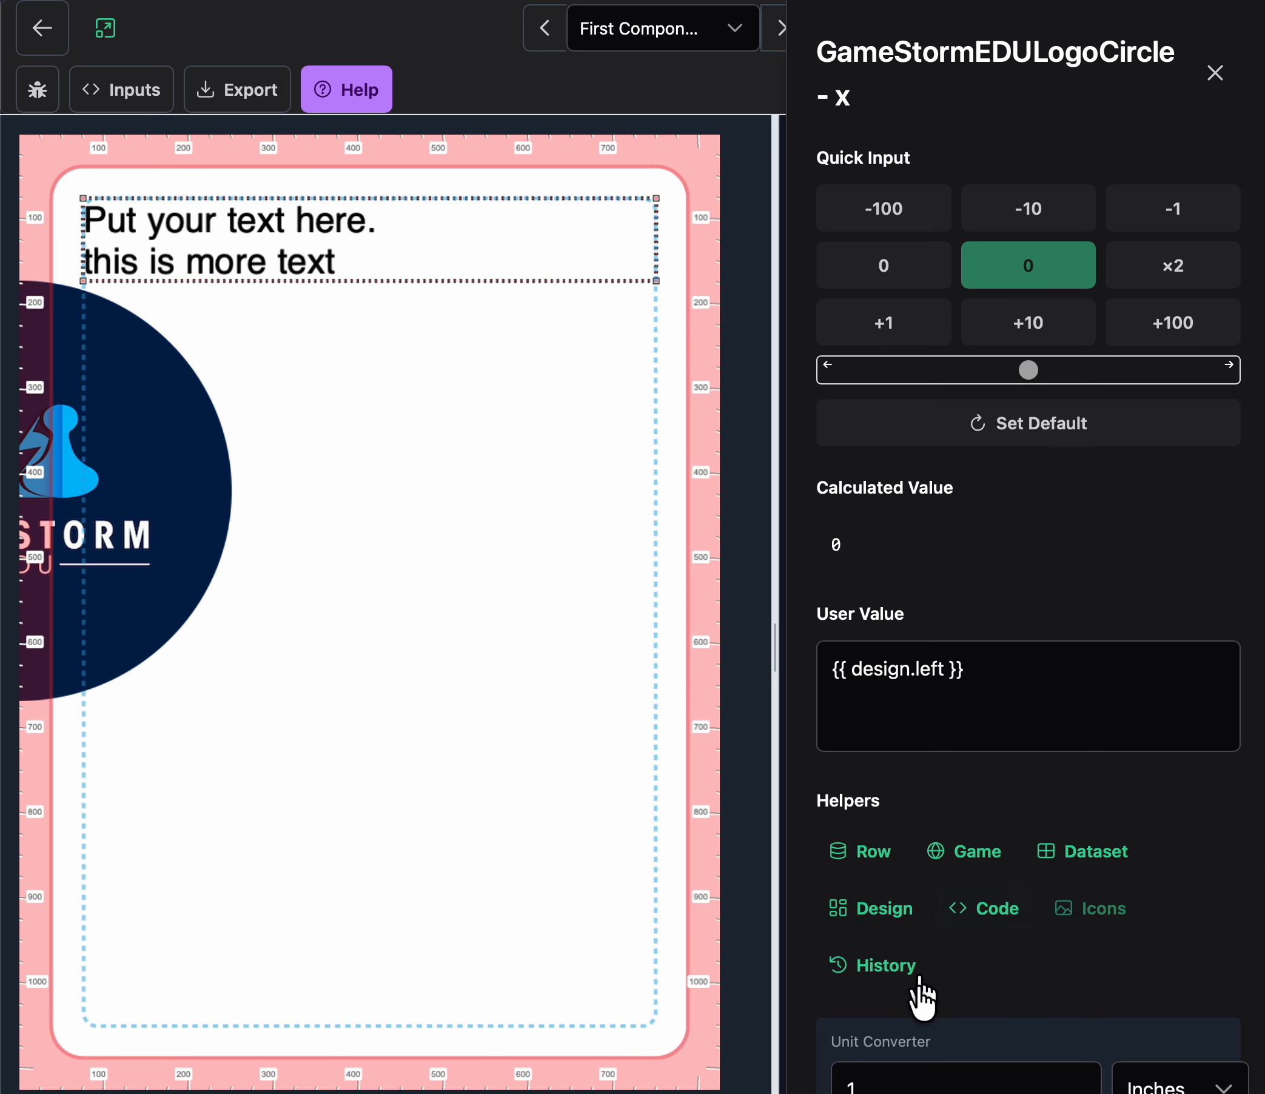
click(897, 974)
click(984, 1049)
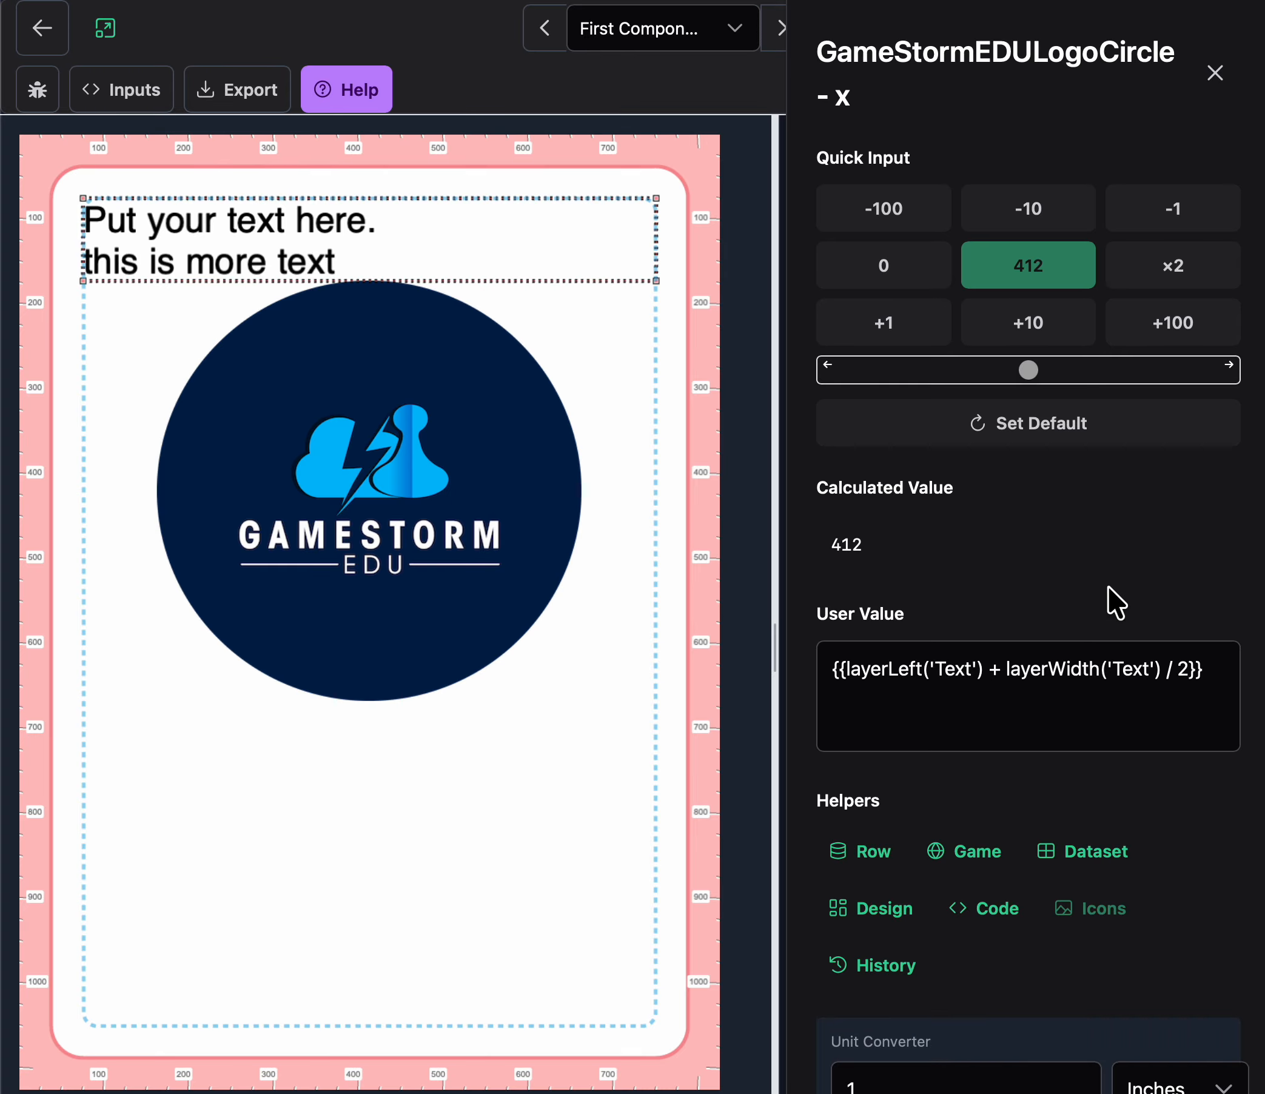
click(1215, 73)
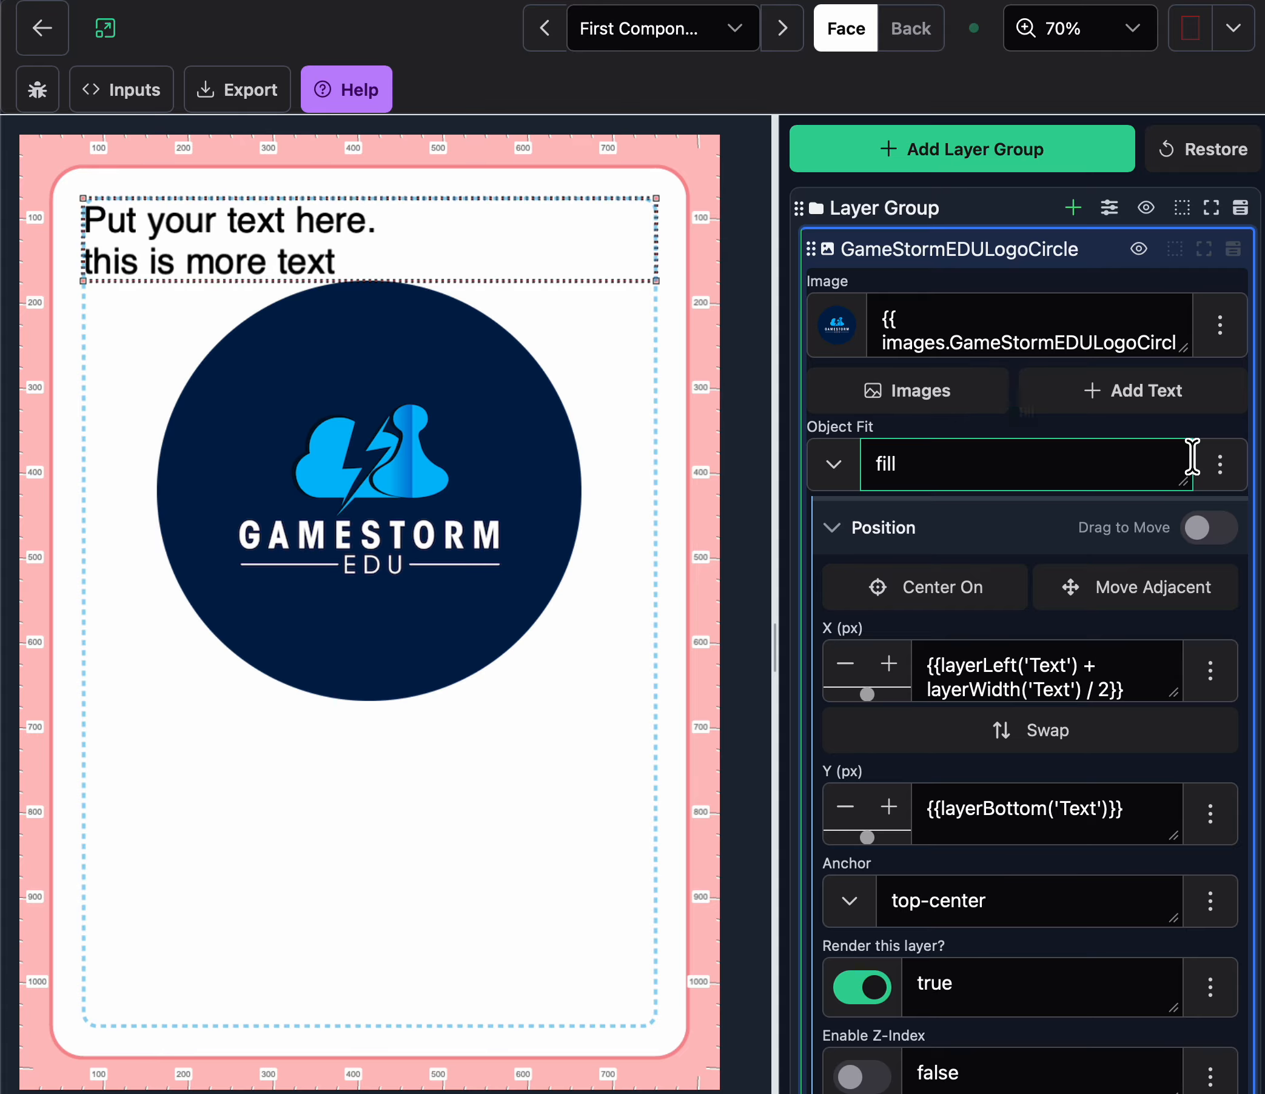
- Review the logo layer's Y position formula and collapse the layer's settings
scroll(1007, 1042, down, 2)
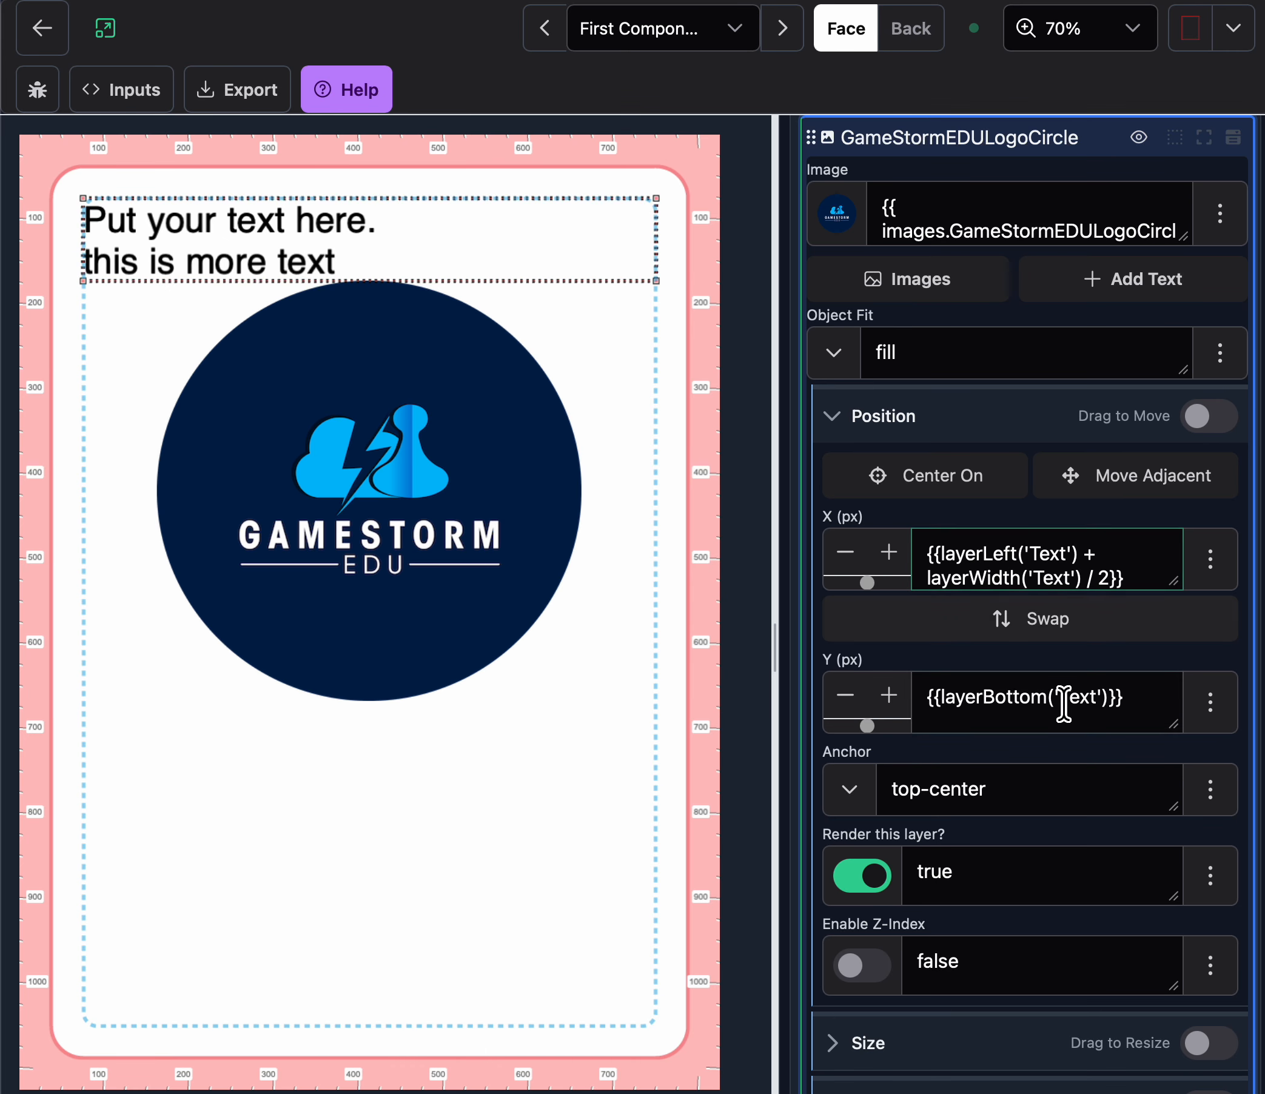
triple_click(1012, 708)
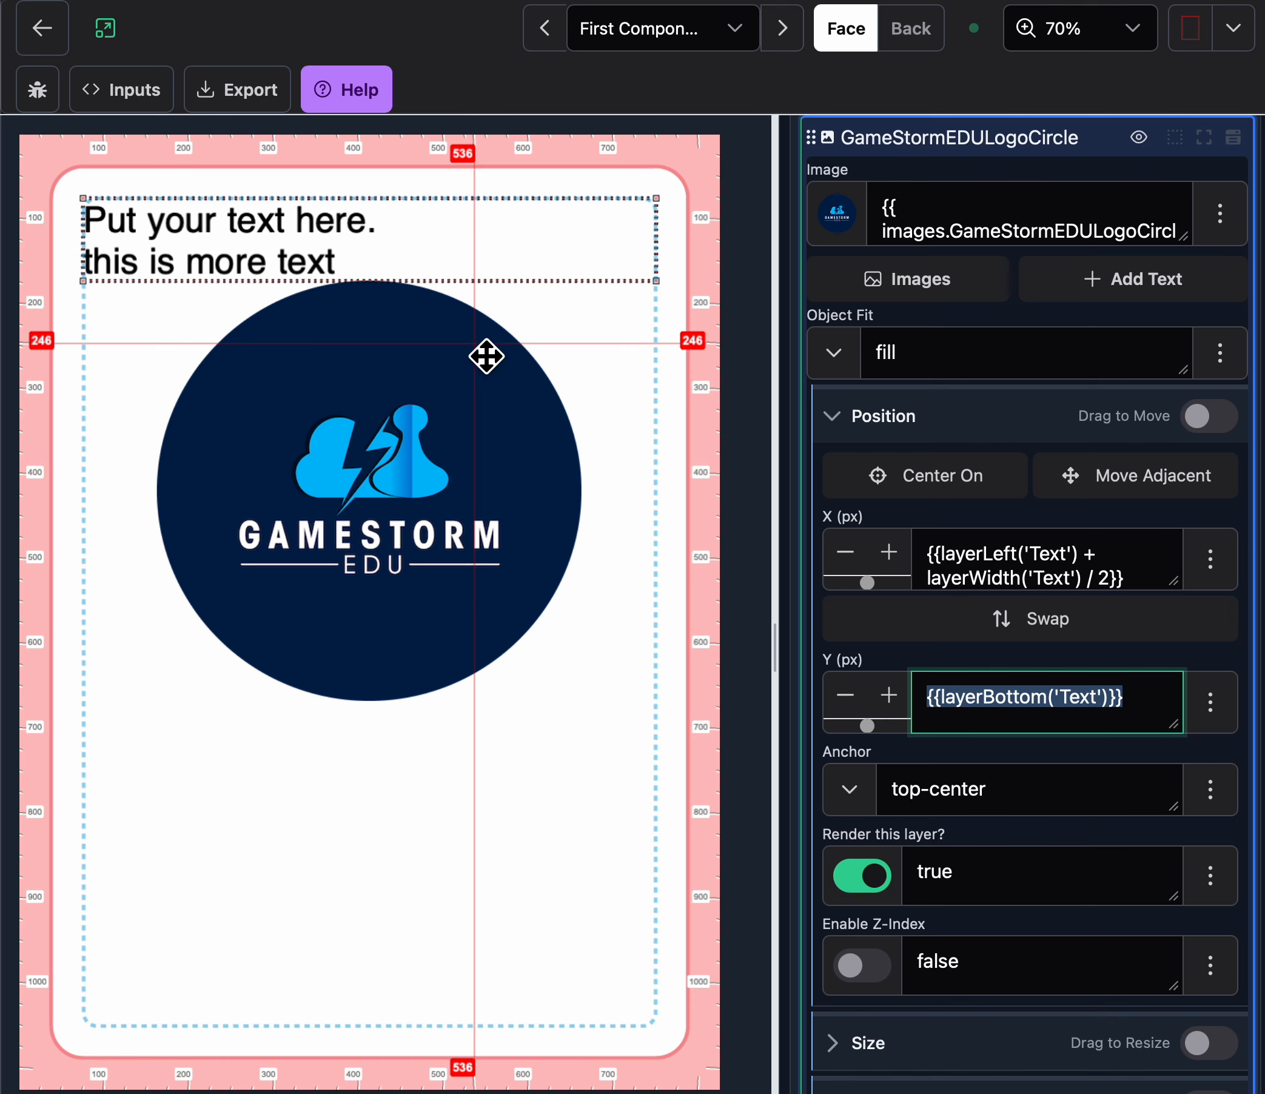
mouse_move(1052, 714)
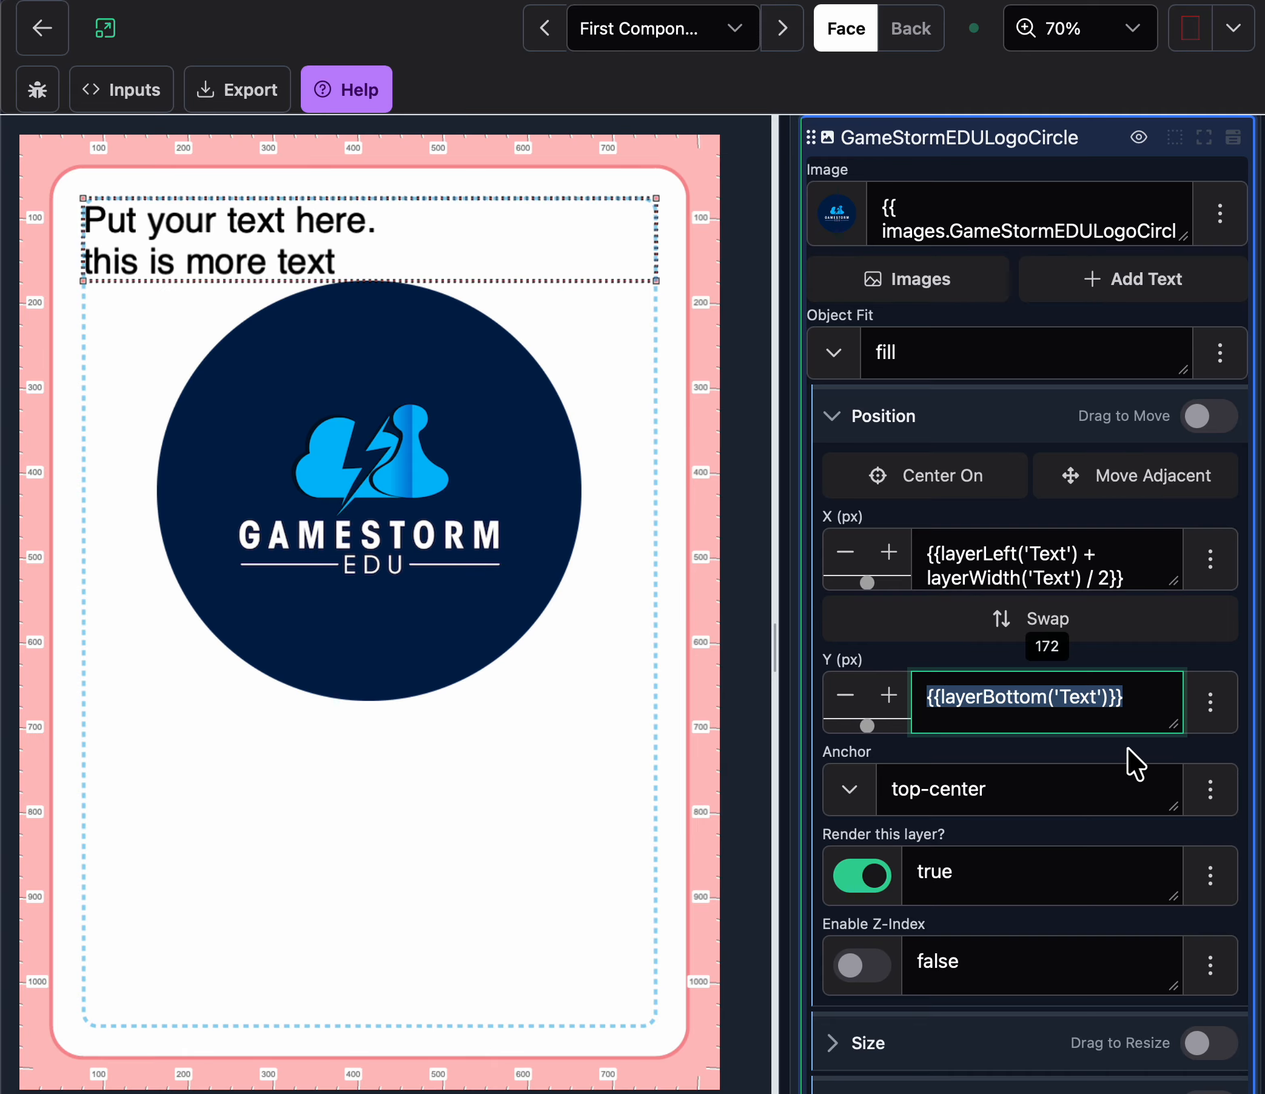
scroll(1135, 763, up, 3)
click(1052, 250)
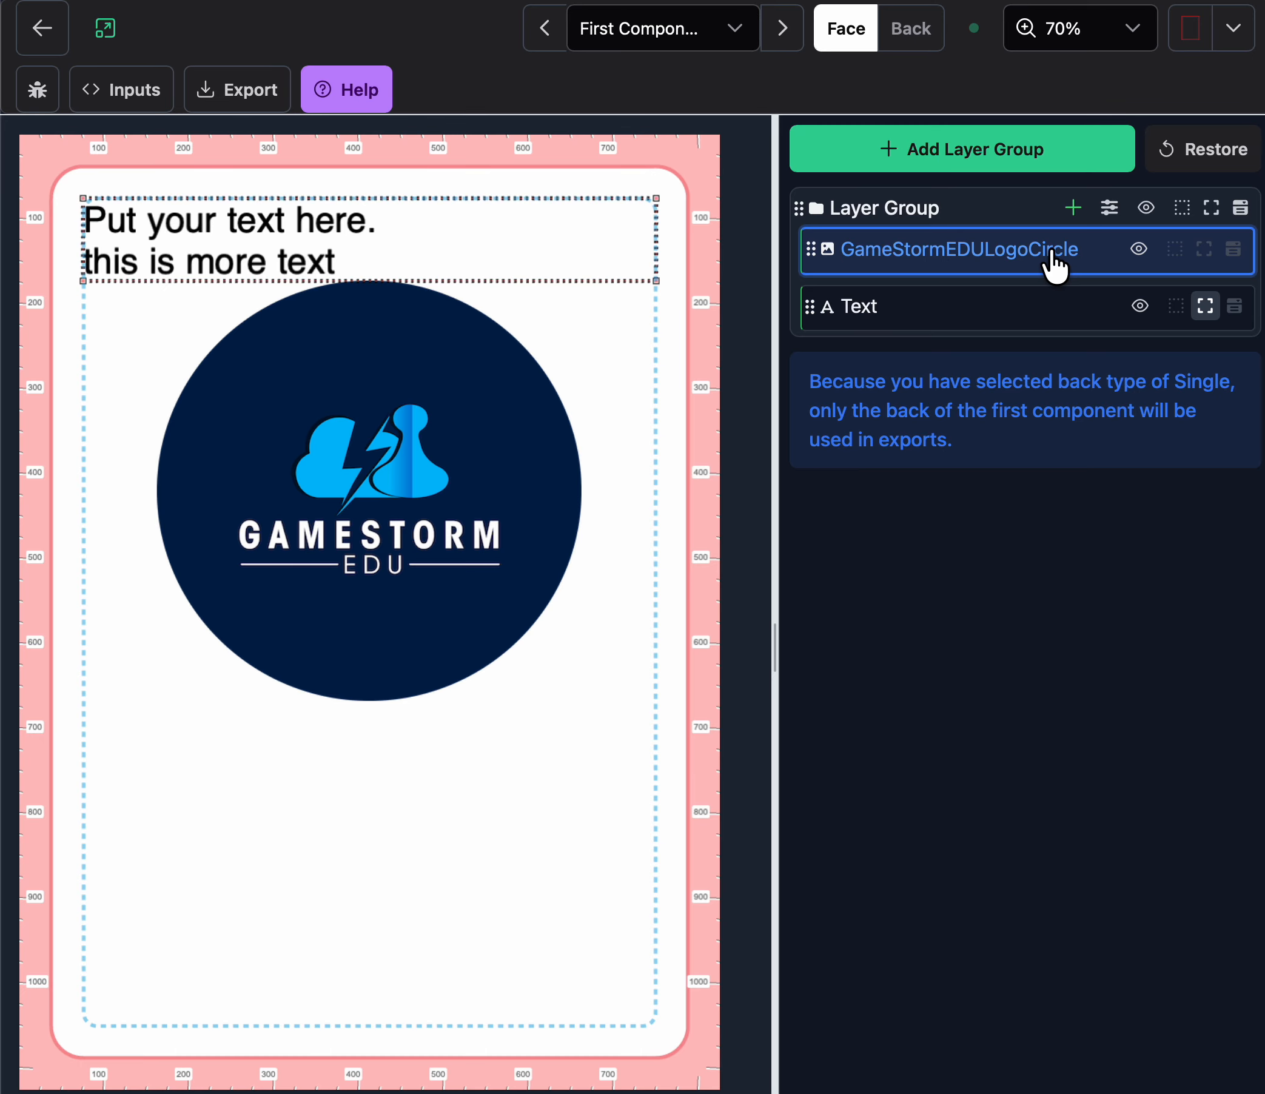
- Add a third line reading "even more text" to the Text layer and apply it
click(994, 304)
click(1095, 409)
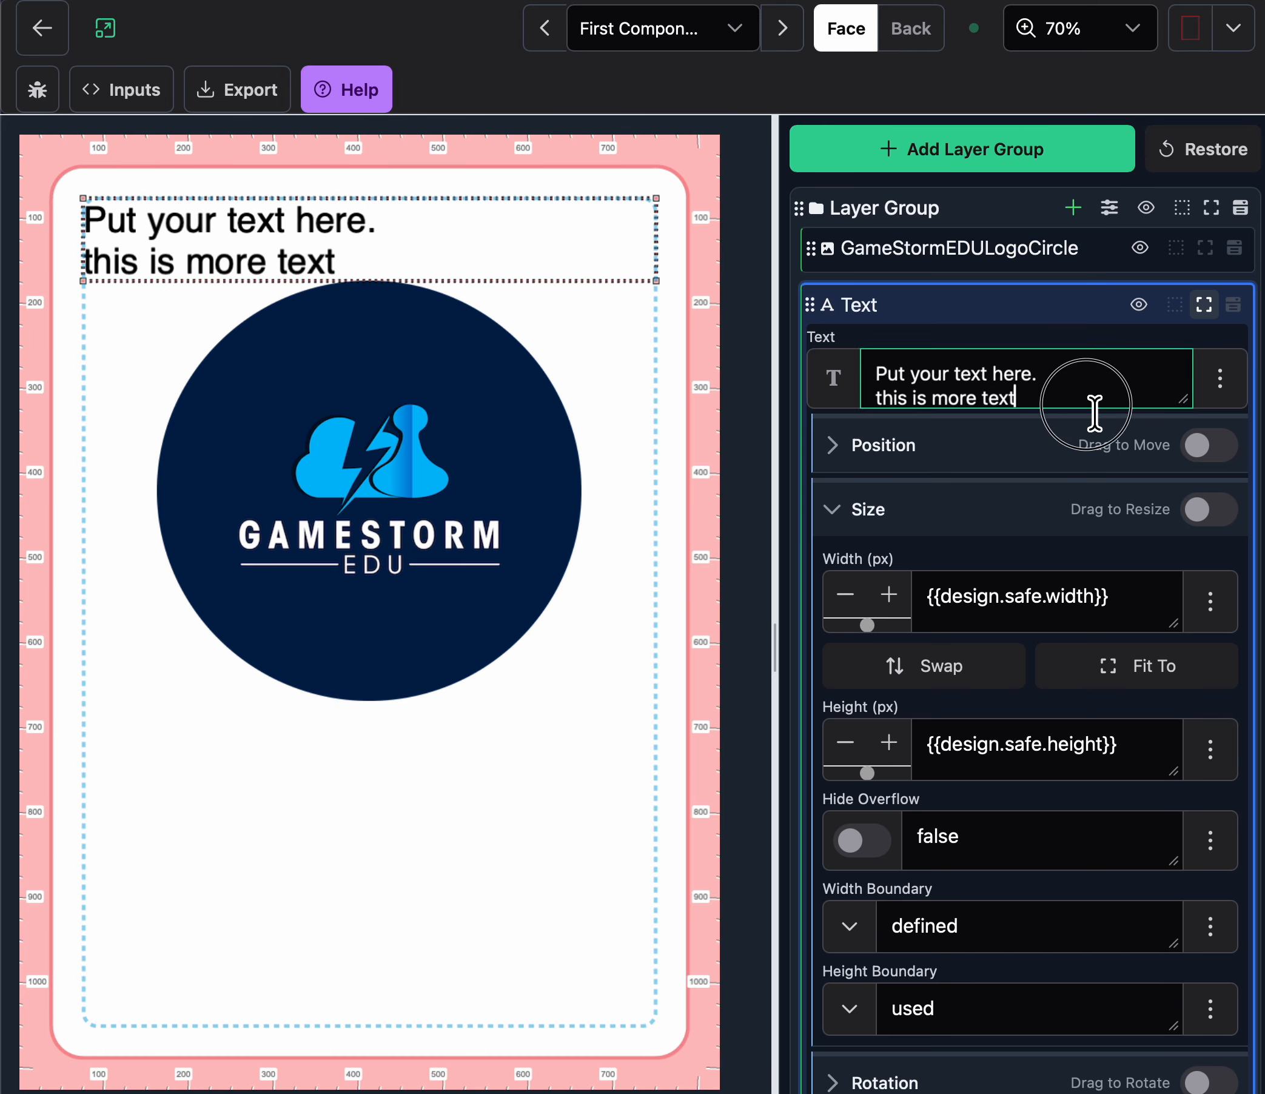
key(Return)
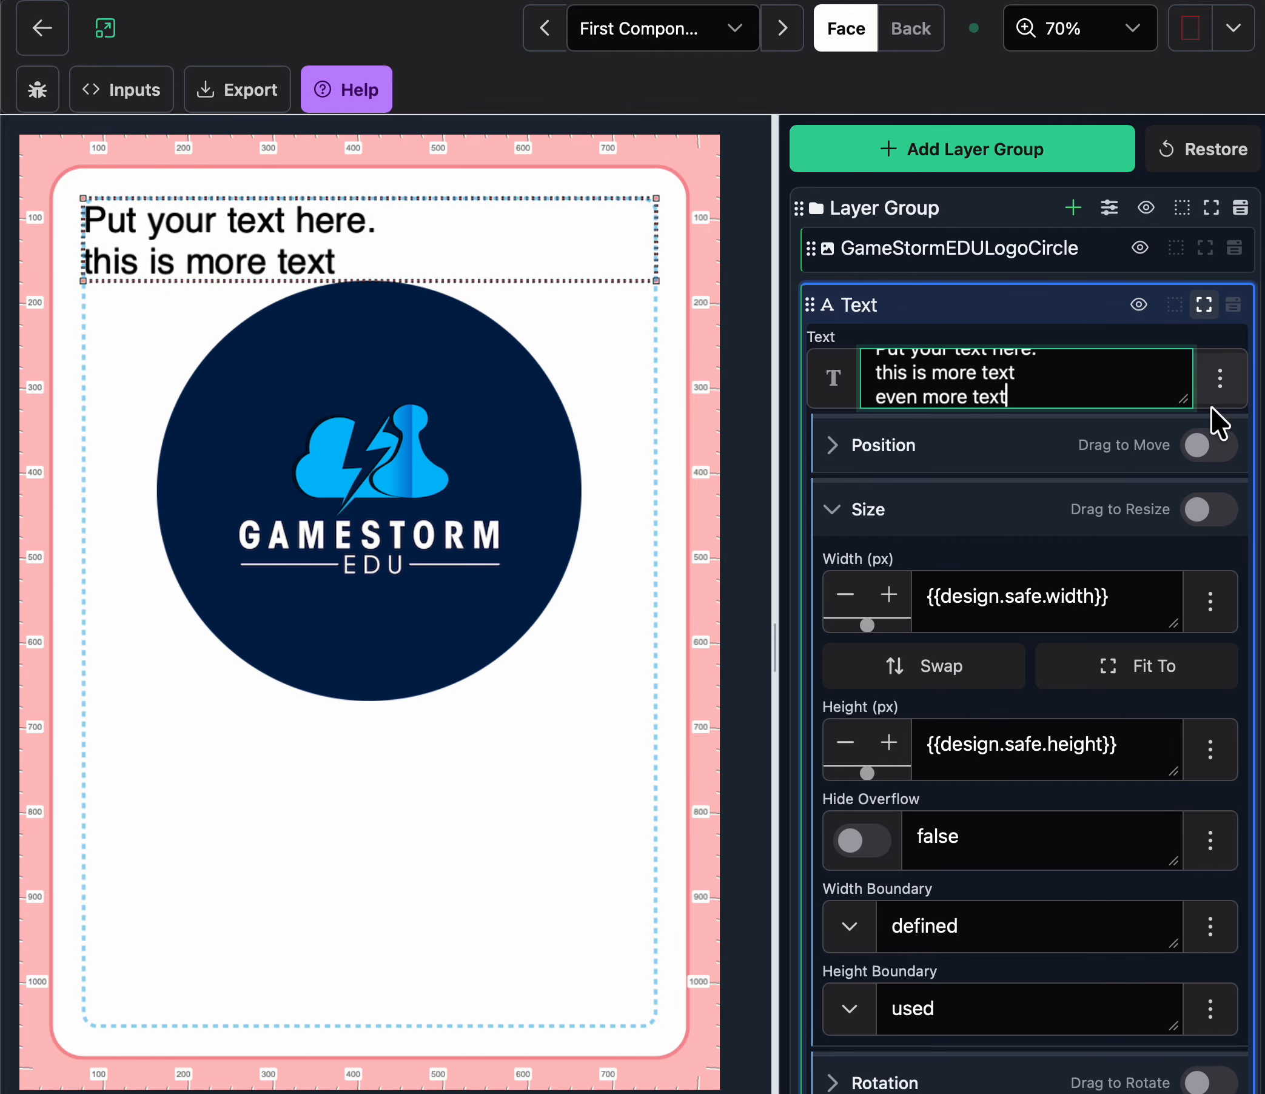
click(1174, 333)
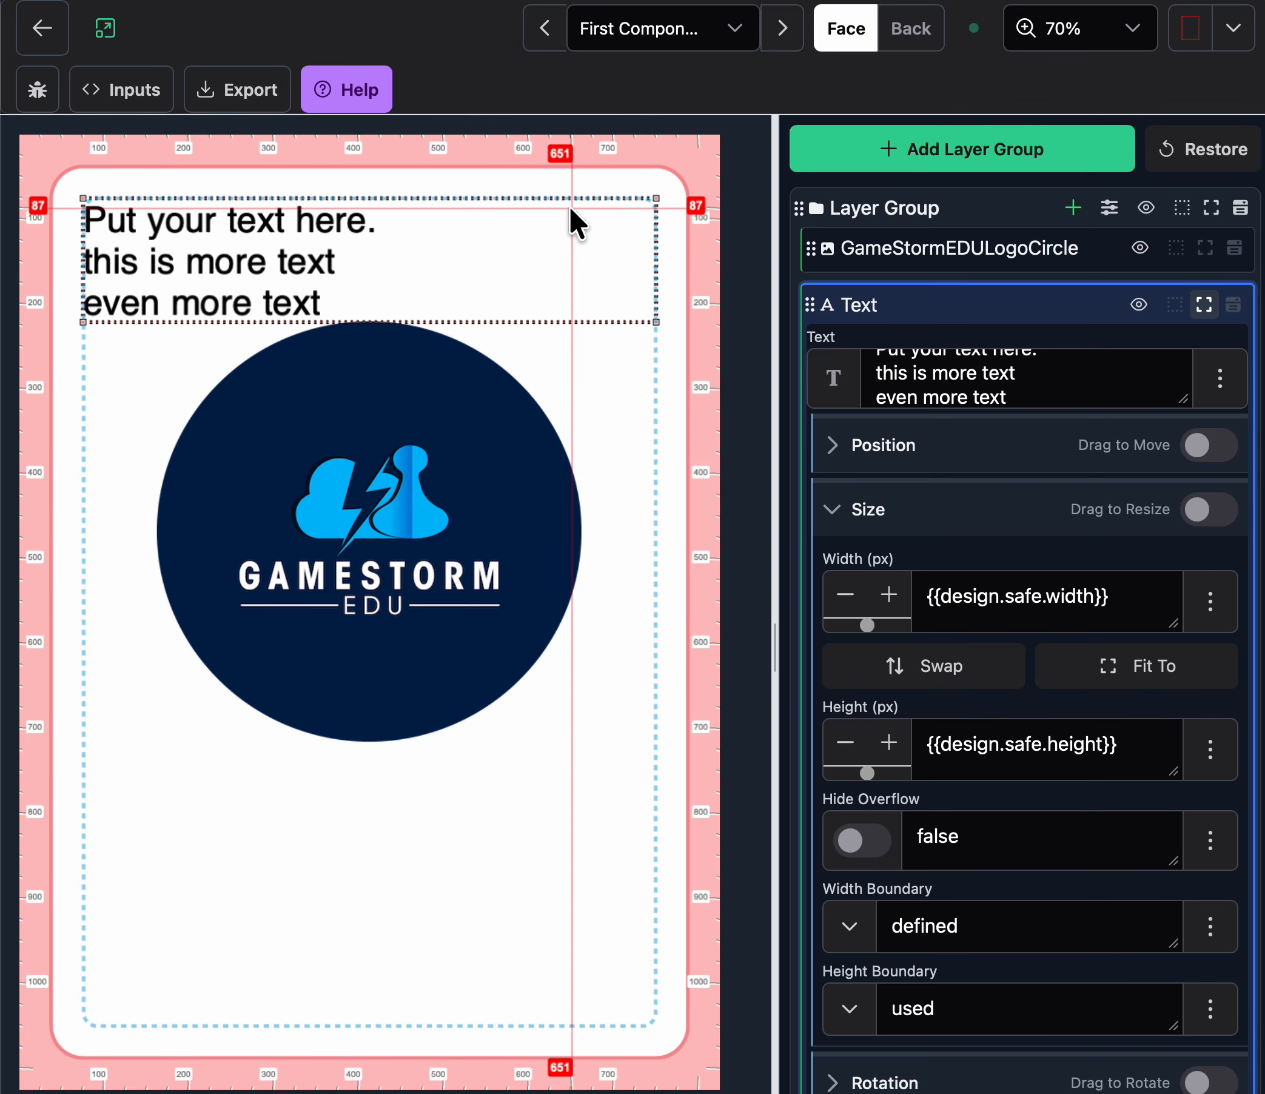
- Add a fourth line reading "more again" to the Text layer and apply it
click(1073, 397)
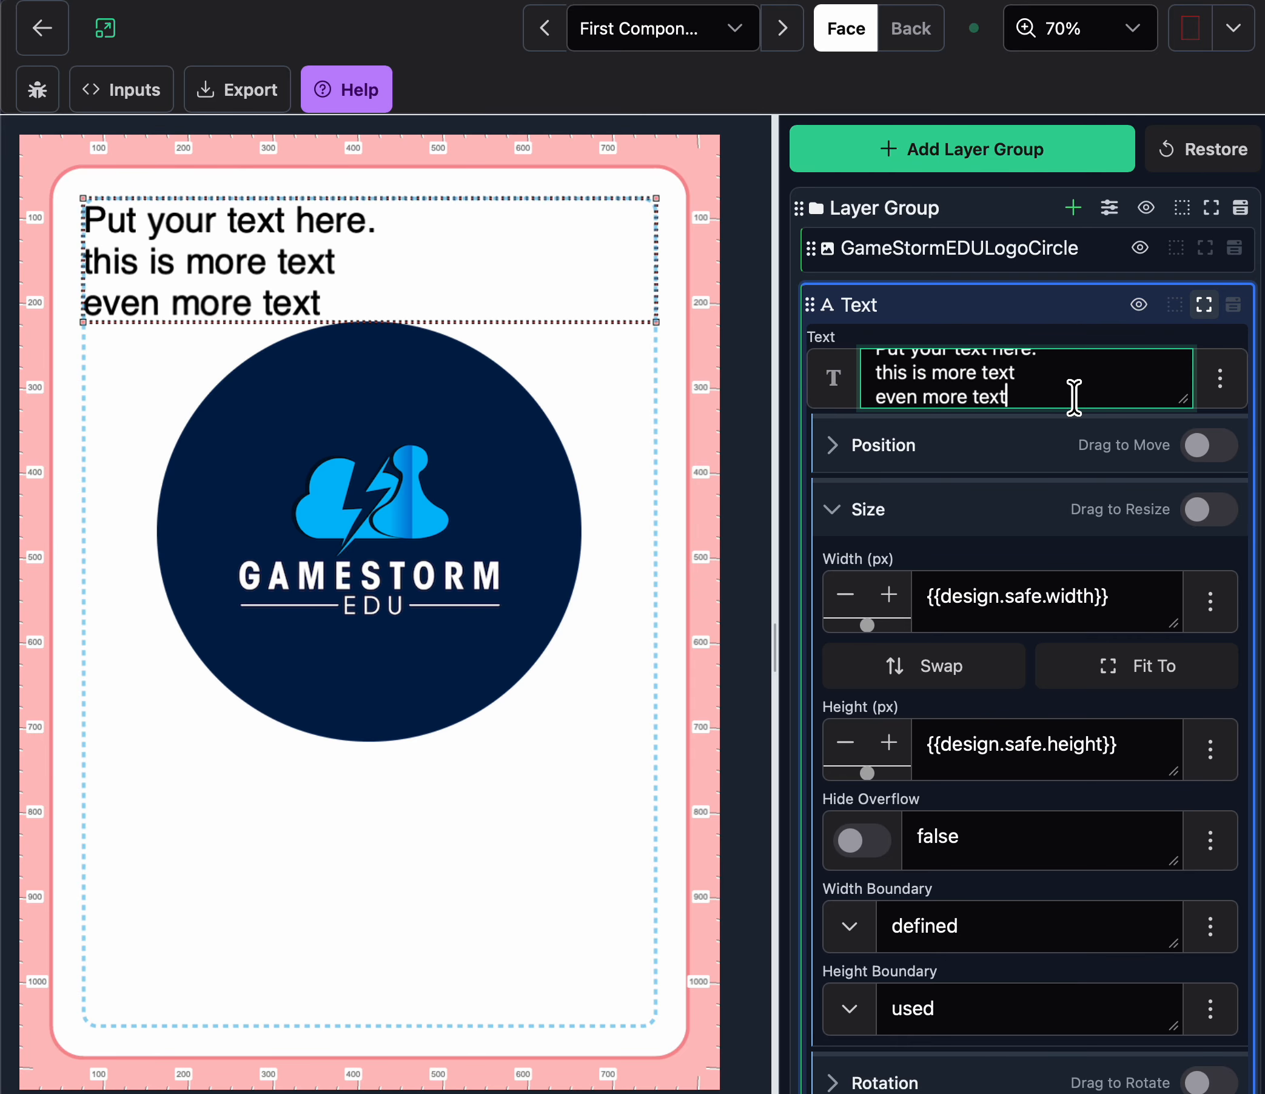
key(Return)
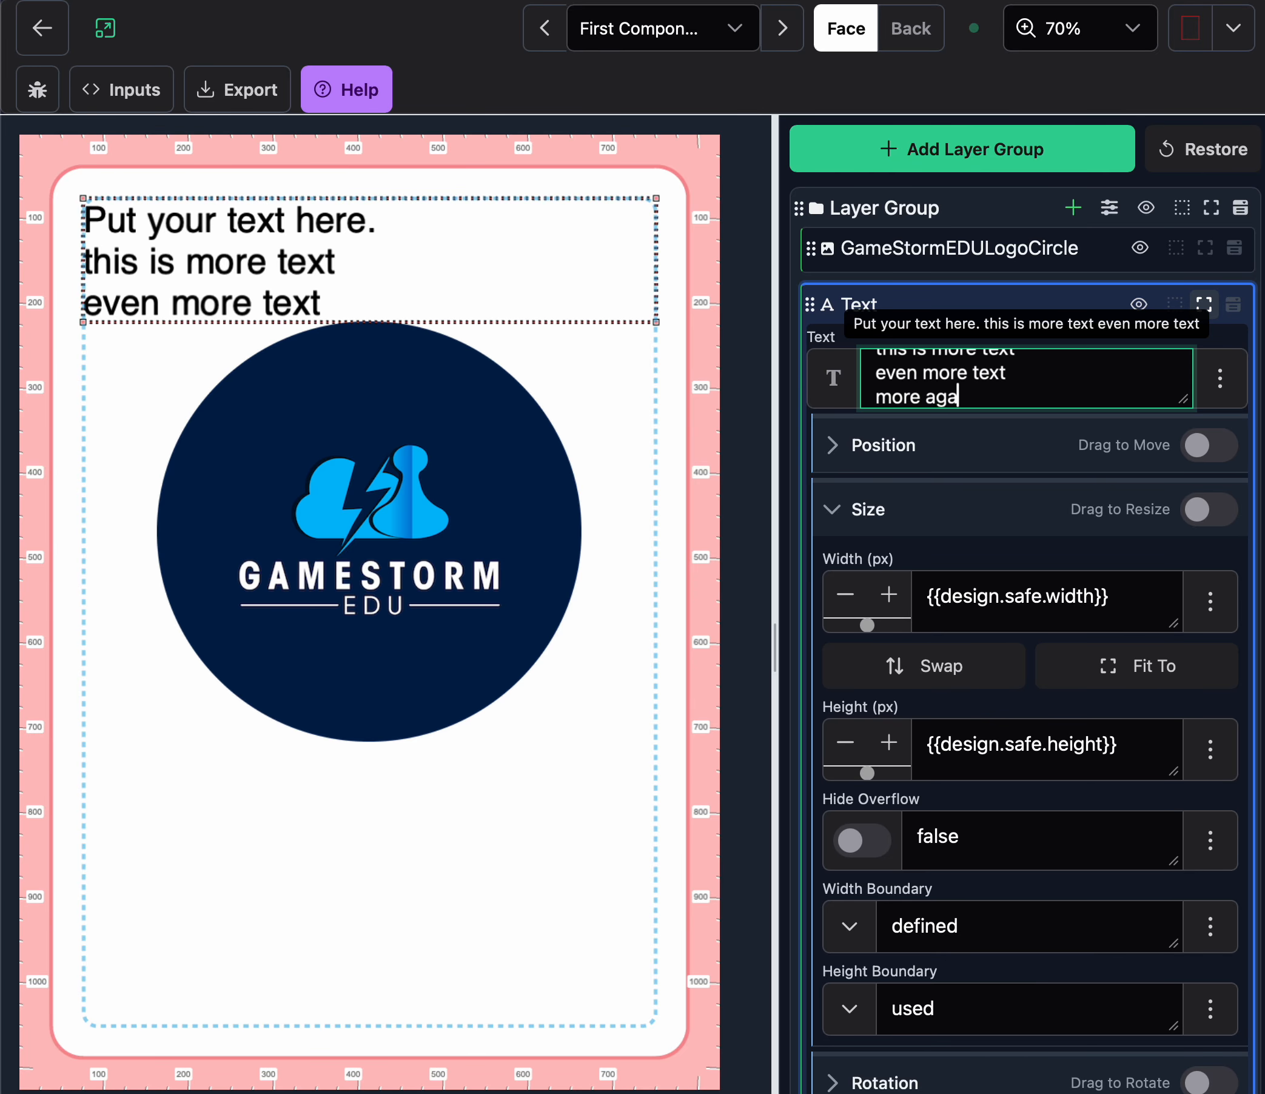
click(990, 339)
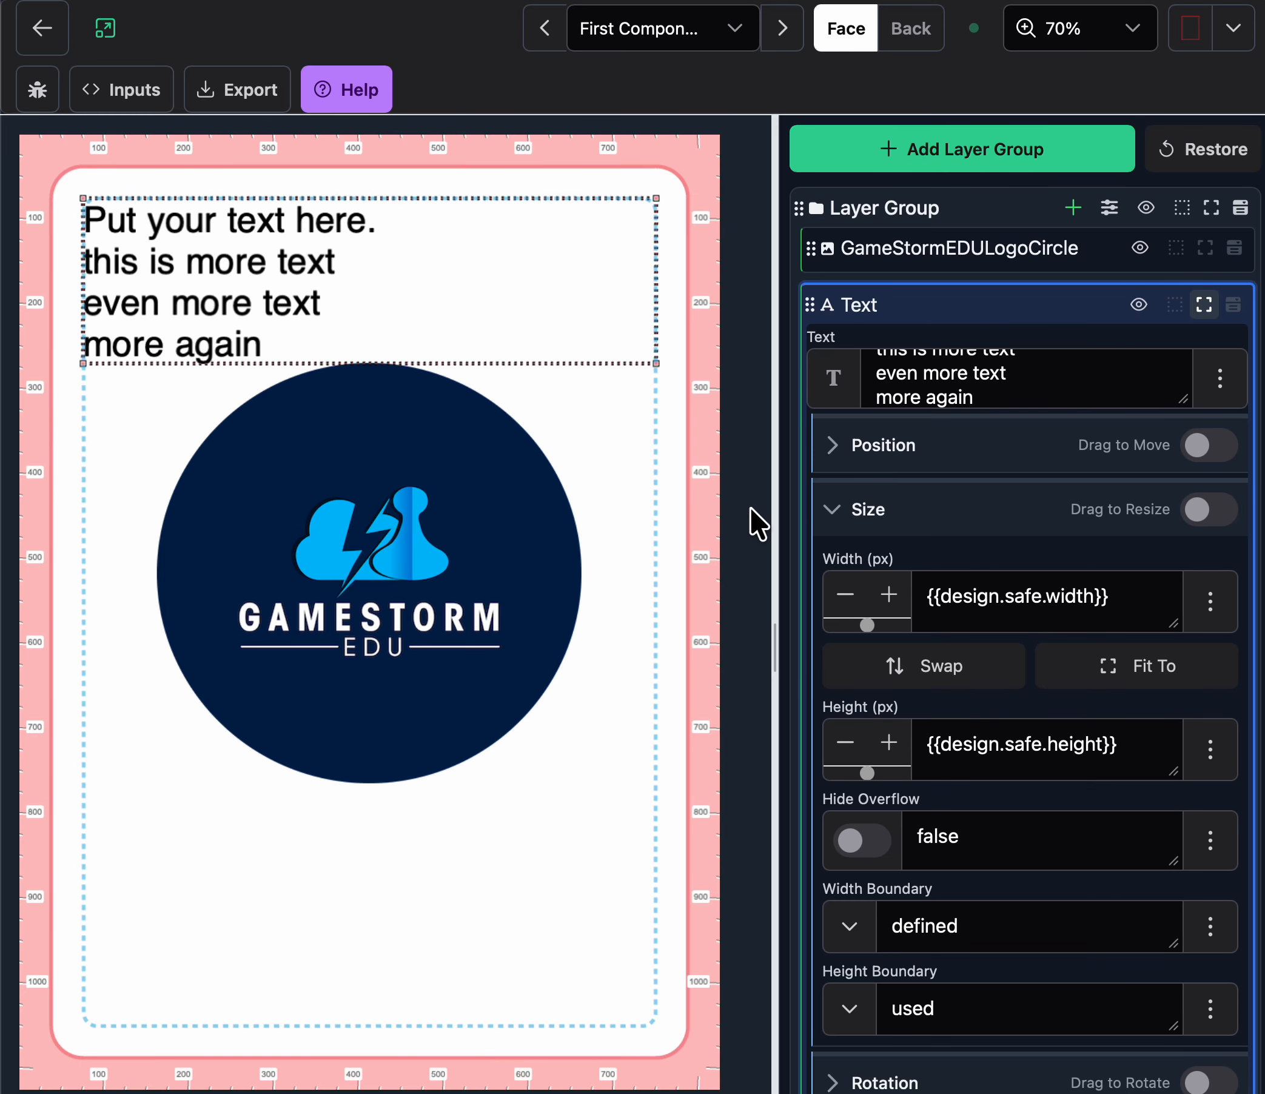
- Delete the "even more text" line from the Text layer and apply the change
triple_click(1011, 375)
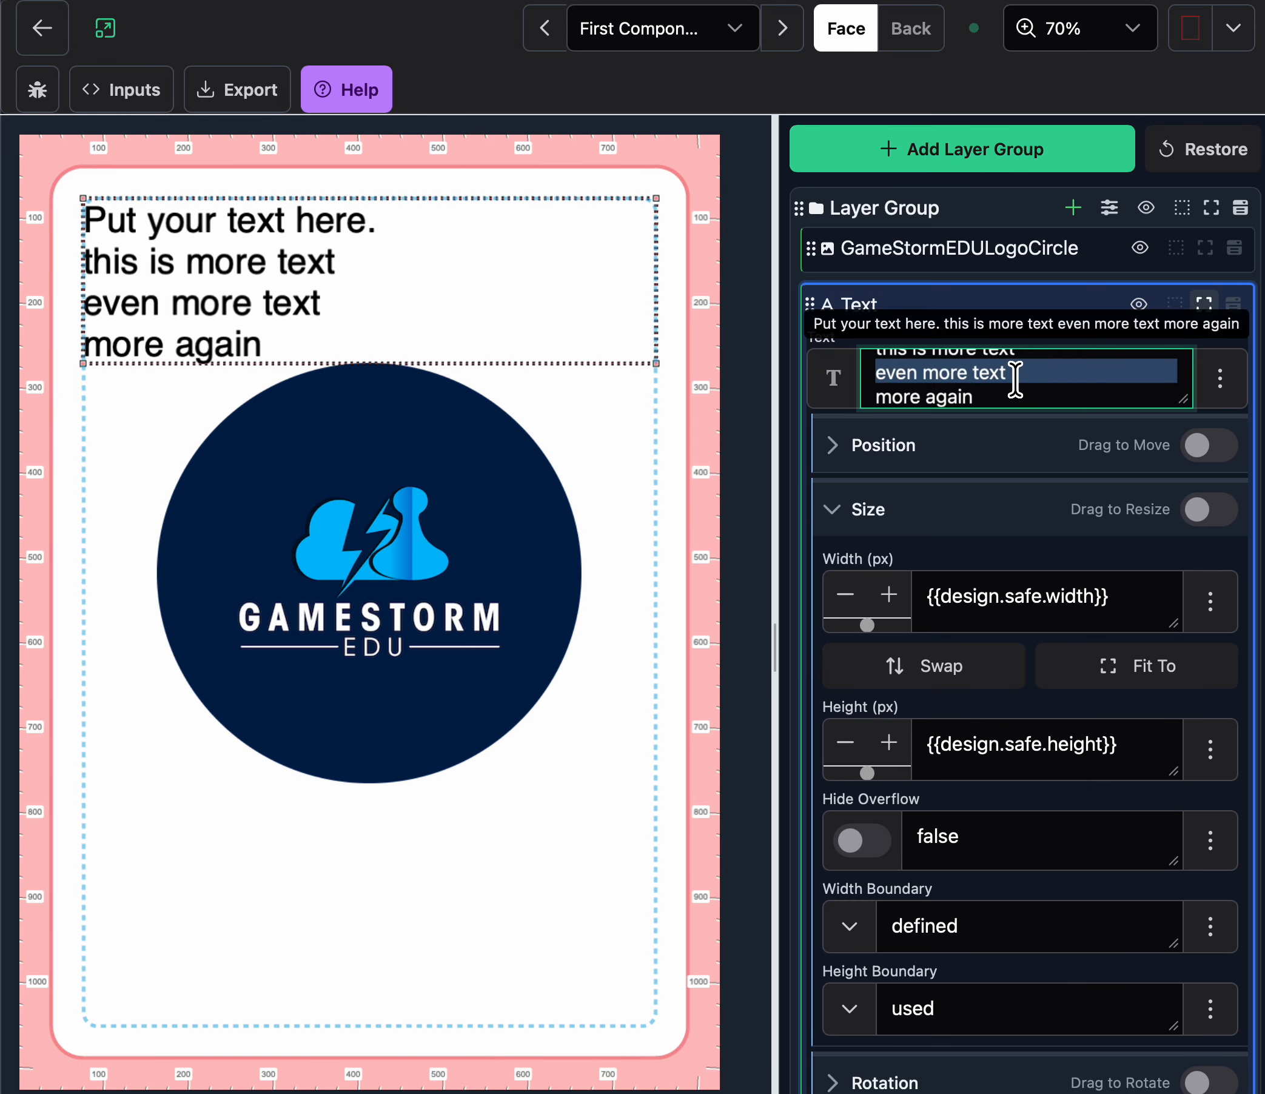
key(BackSpace)
click(1039, 341)
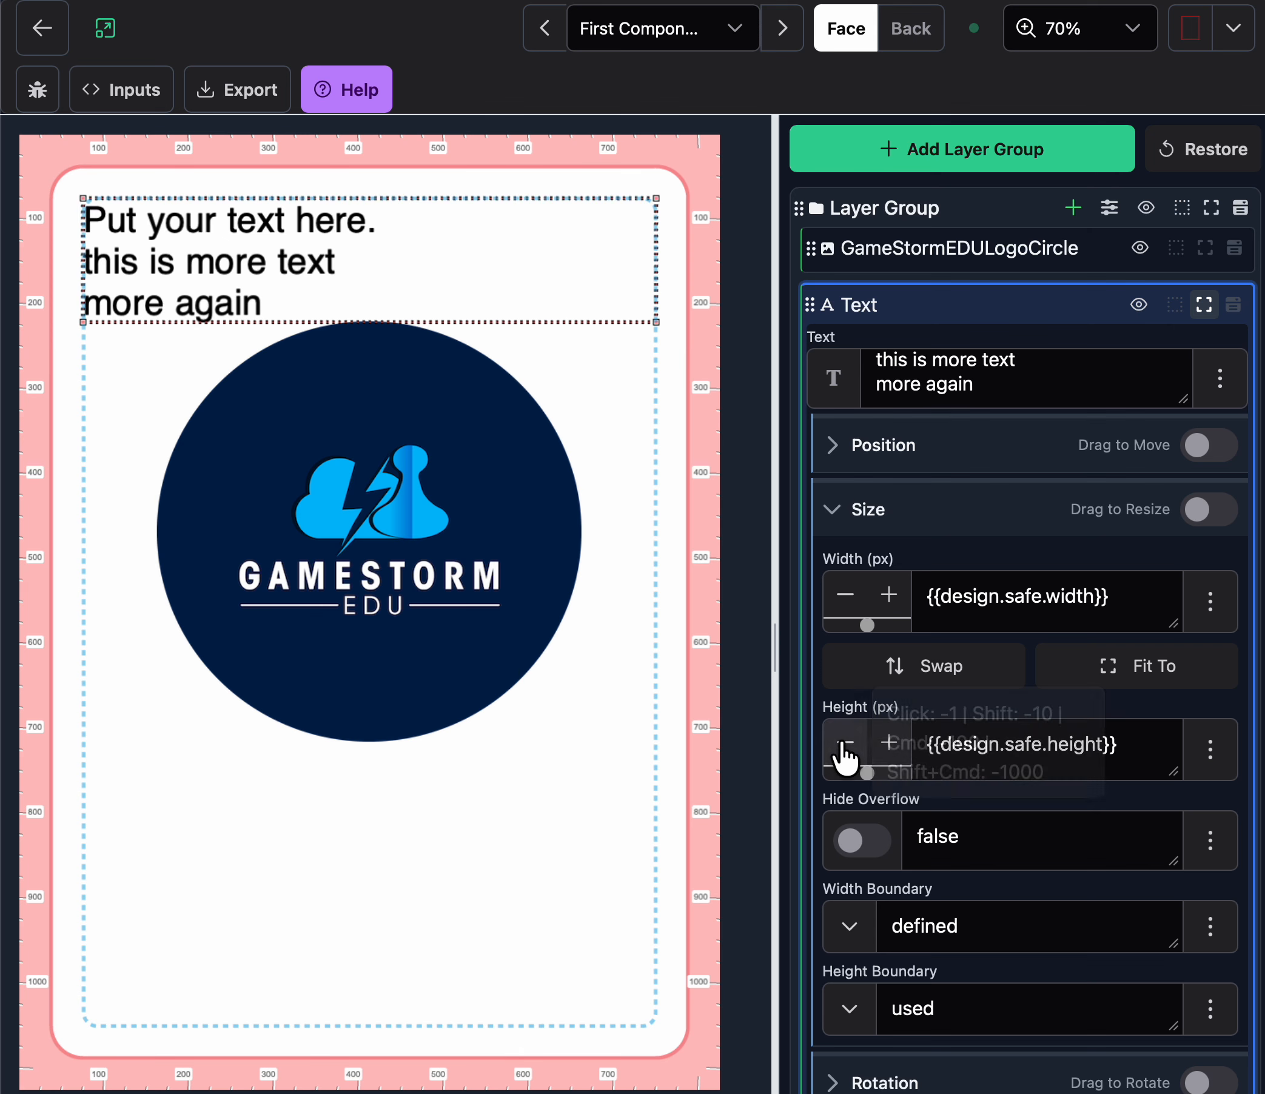
click(1022, 326)
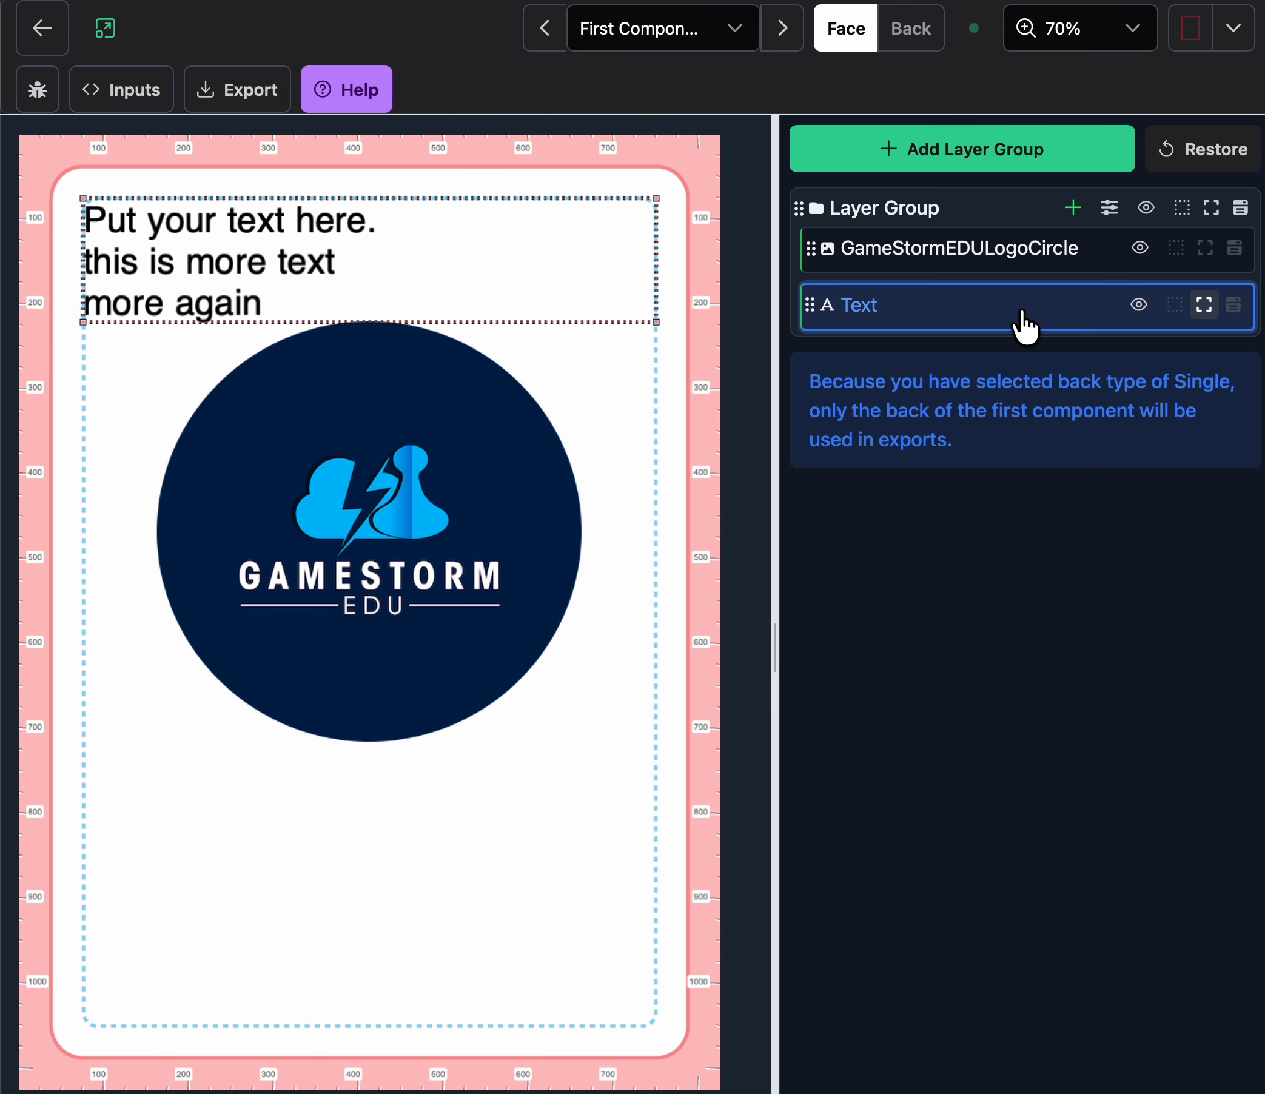
click(1024, 325)
click(1040, 356)
click(1040, 318)
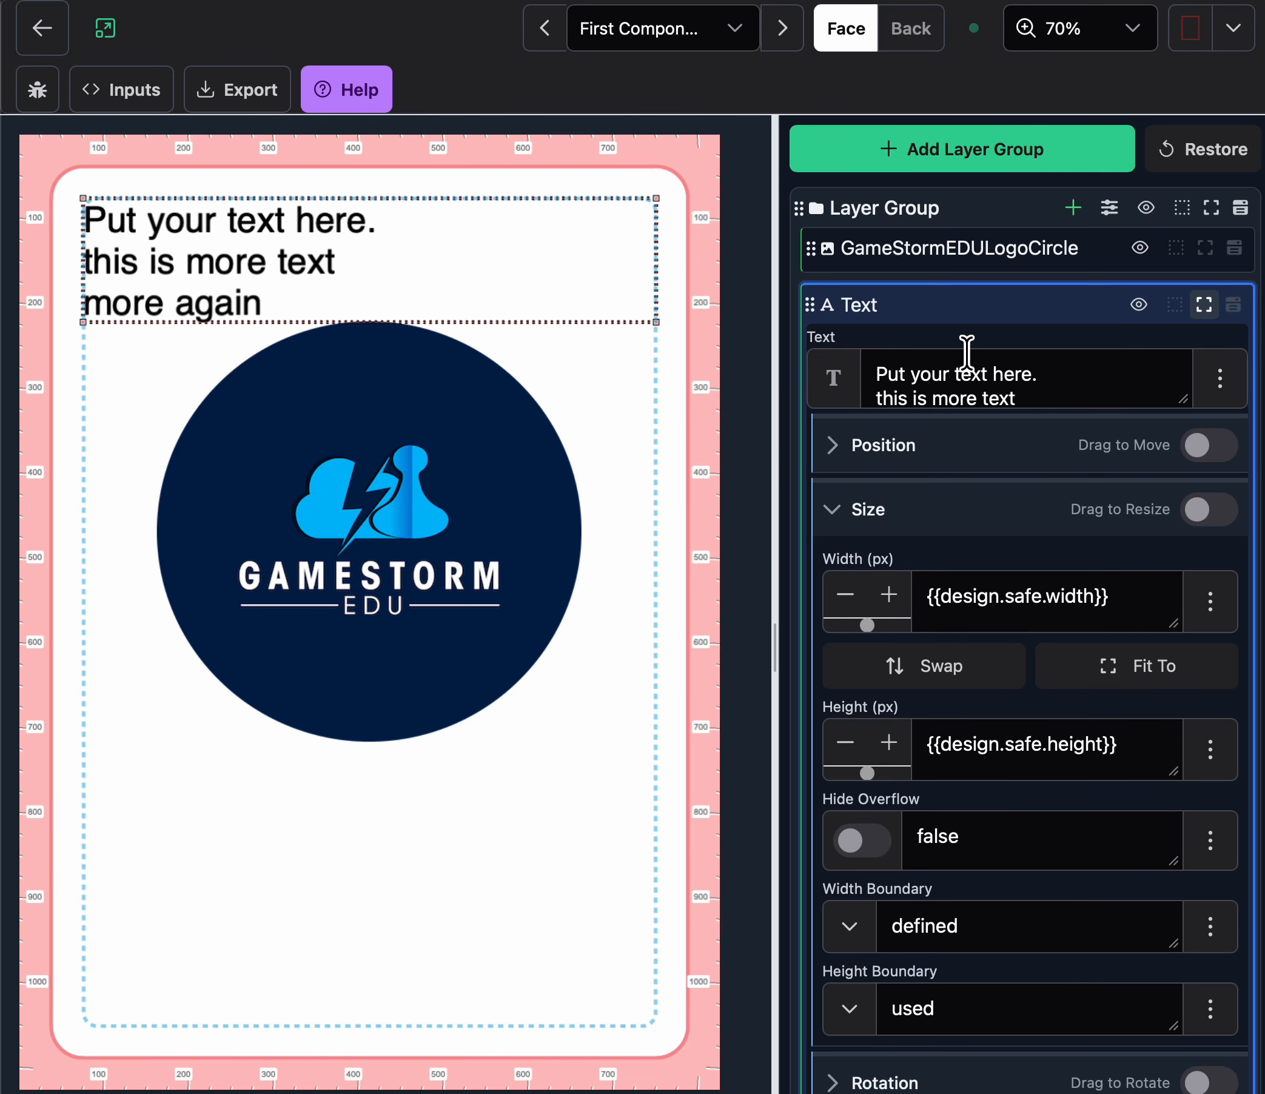
- Collapse the Text layer and offset the GameStormEDULogoCircle layer's Y position with the formula {{layerBottom('Text') + 20}}
click(969, 314)
click(981, 259)
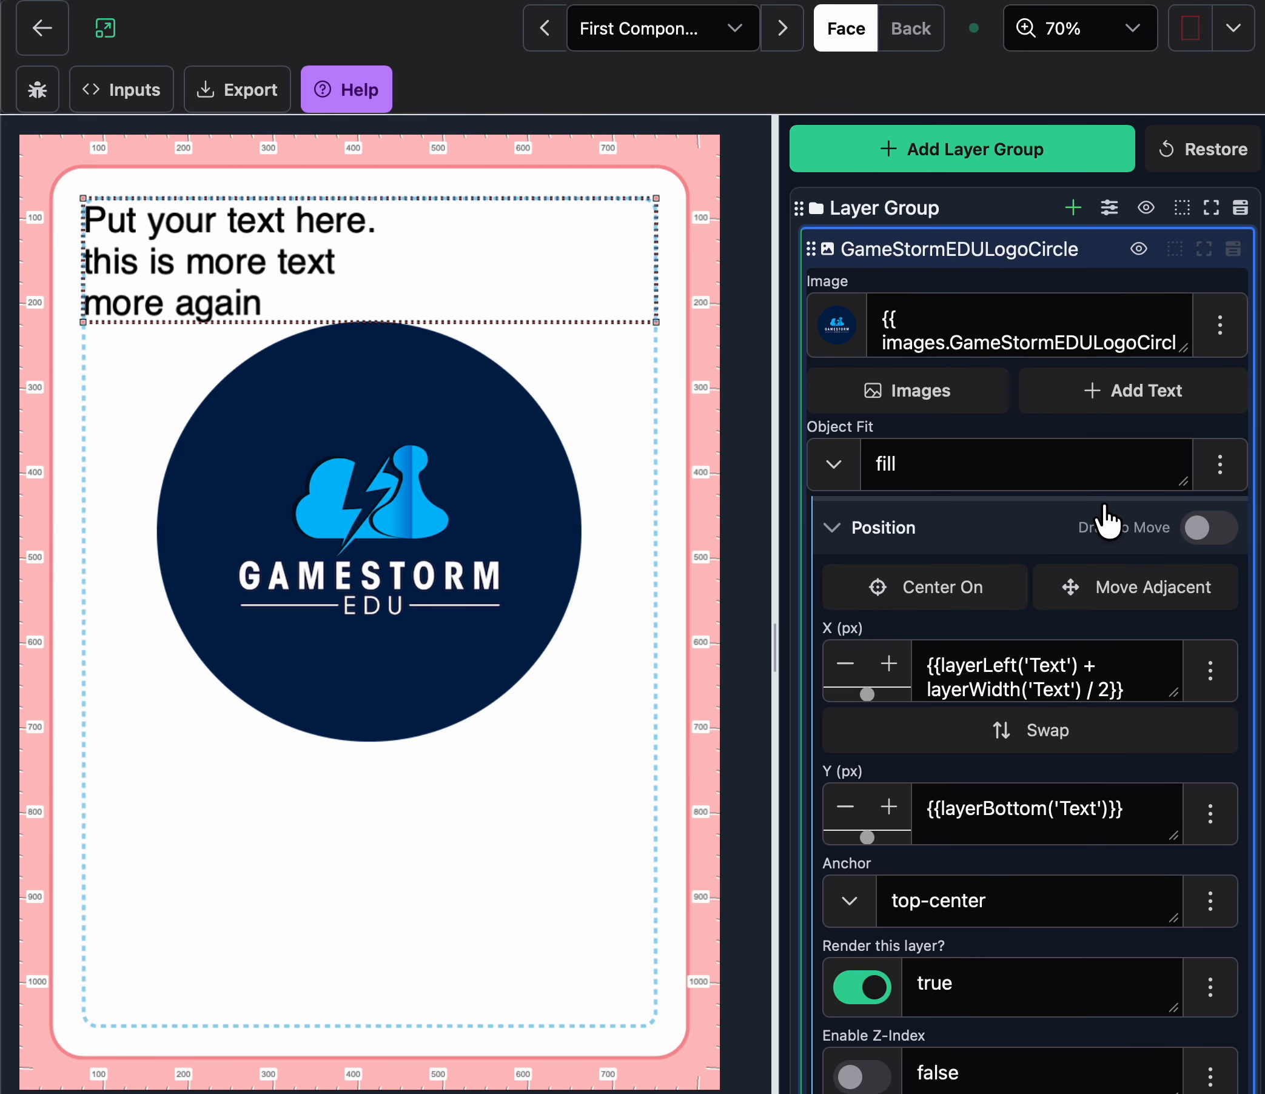
triple_click(1078, 829)
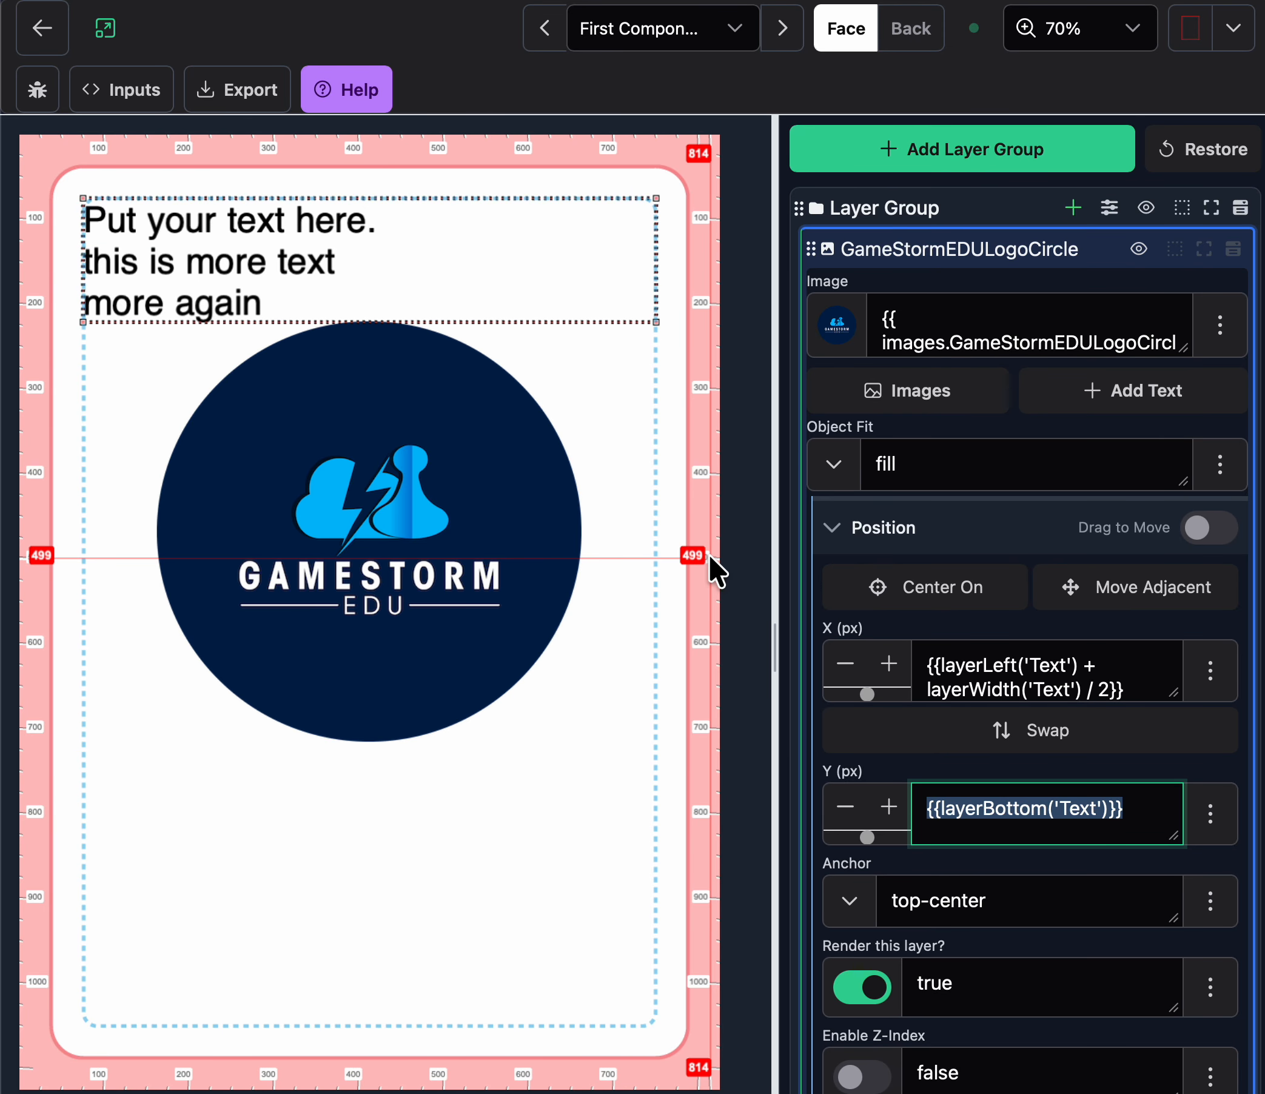
click(1113, 812)
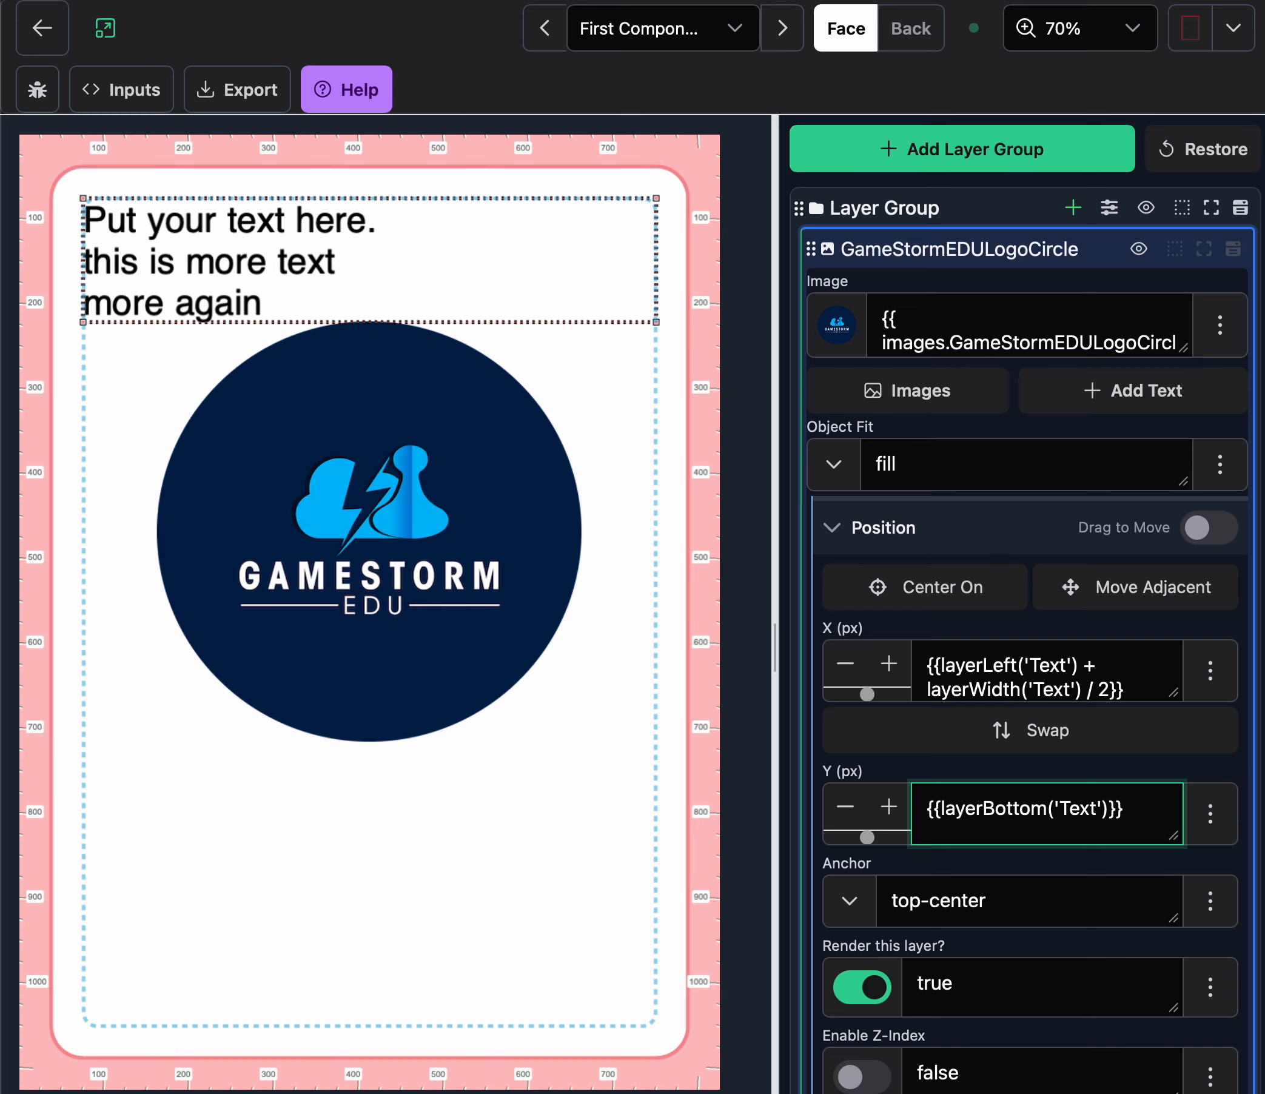
text(+ 20)
click(1138, 768)
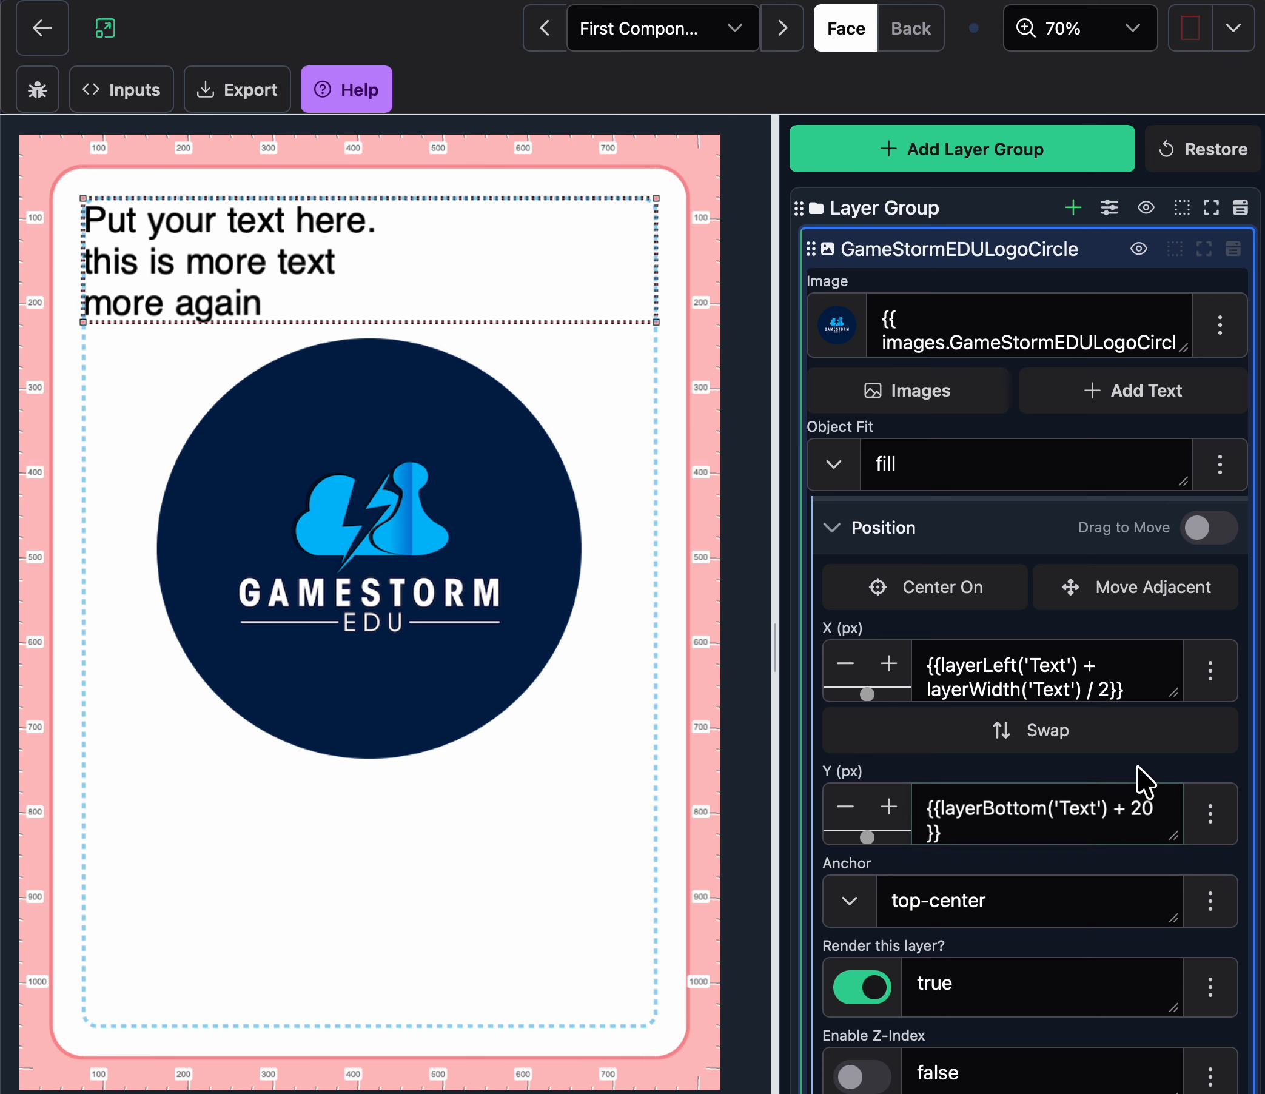